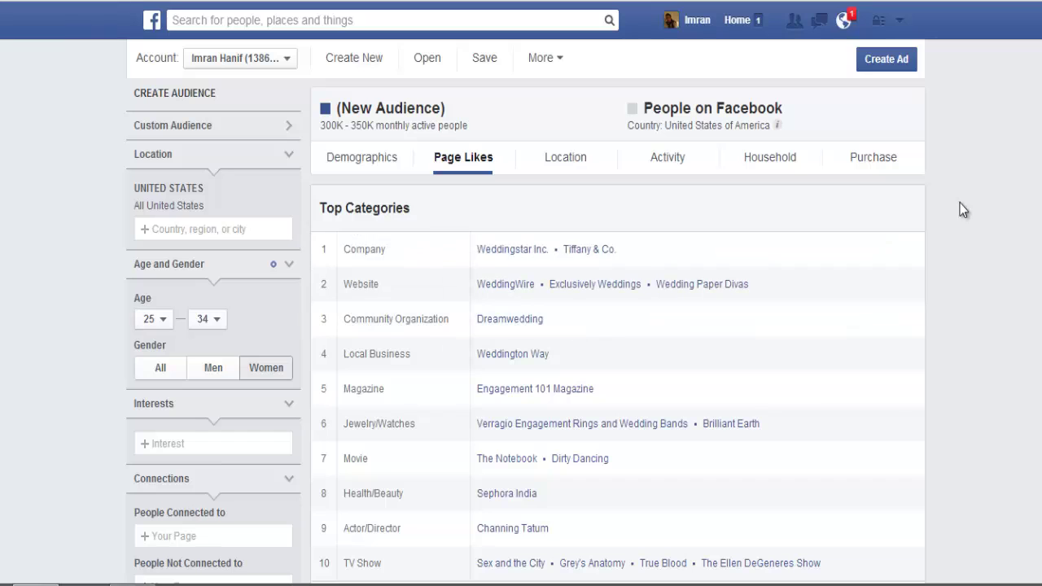
View the Weddington Way page from the Local Business category in a new window and close it
{"action": "scroll", "coordinate": [818, 286], "scroll_direction": "down", "scroll_amount": 1}
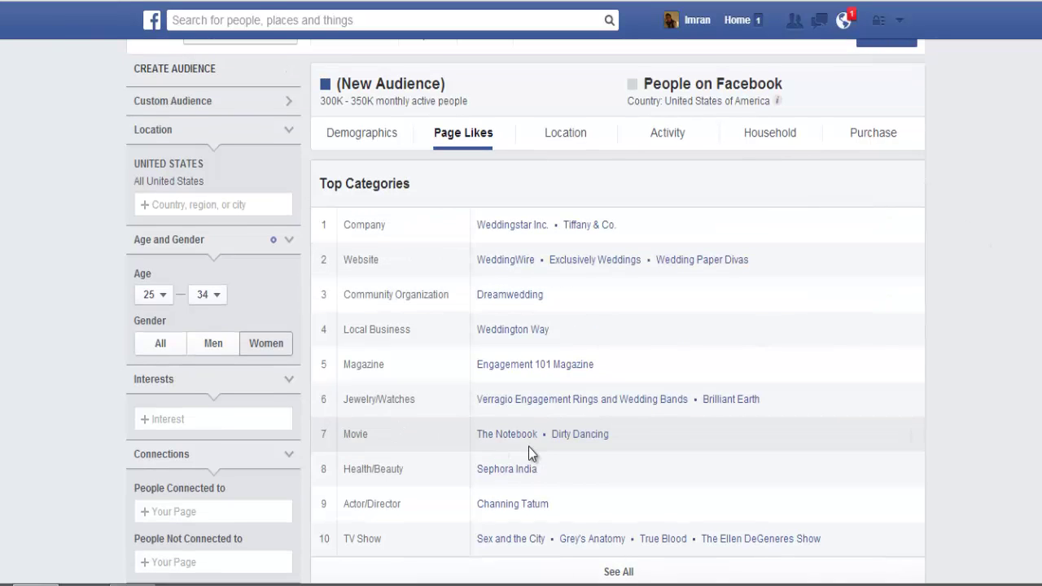
{"action": "right_click", "coordinate": [506, 340]}
{"action": "left_click", "coordinate": [616, 359]}
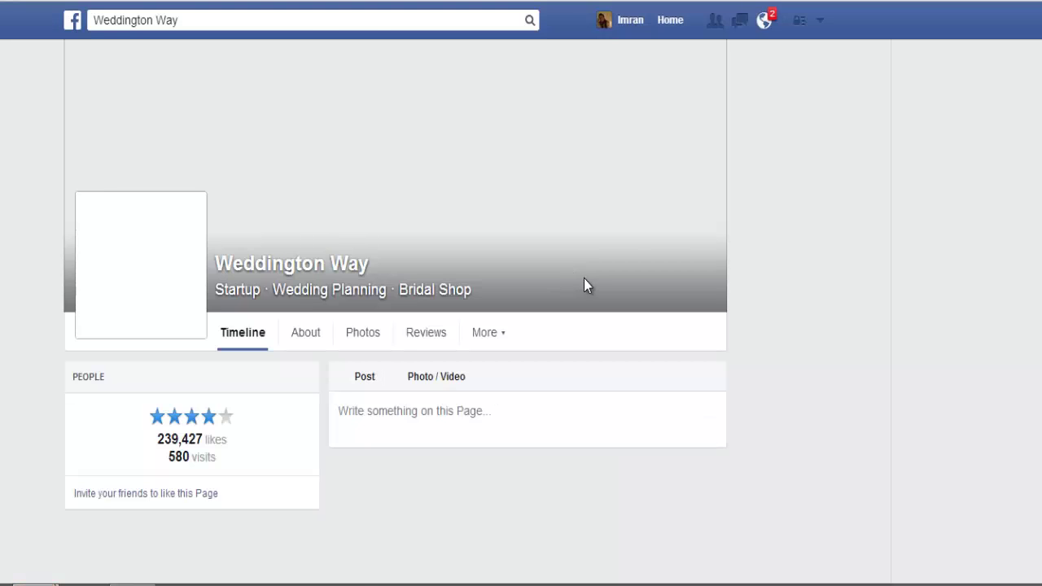
{"action": "scroll", "coordinate": [570, 276], "scroll_direction": "down", "scroll_amount": 2}
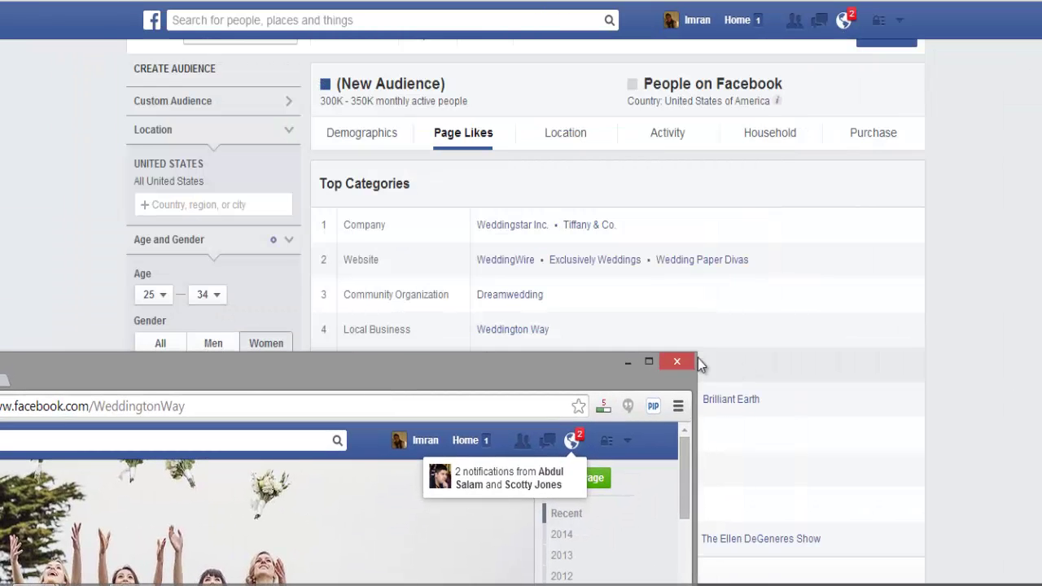
{"action": "left_click", "coordinate": [680, 363]}
Search the audience interests for "weddington way" without adding a suggestion
{"action": "left_click", "coordinate": [200, 419]}
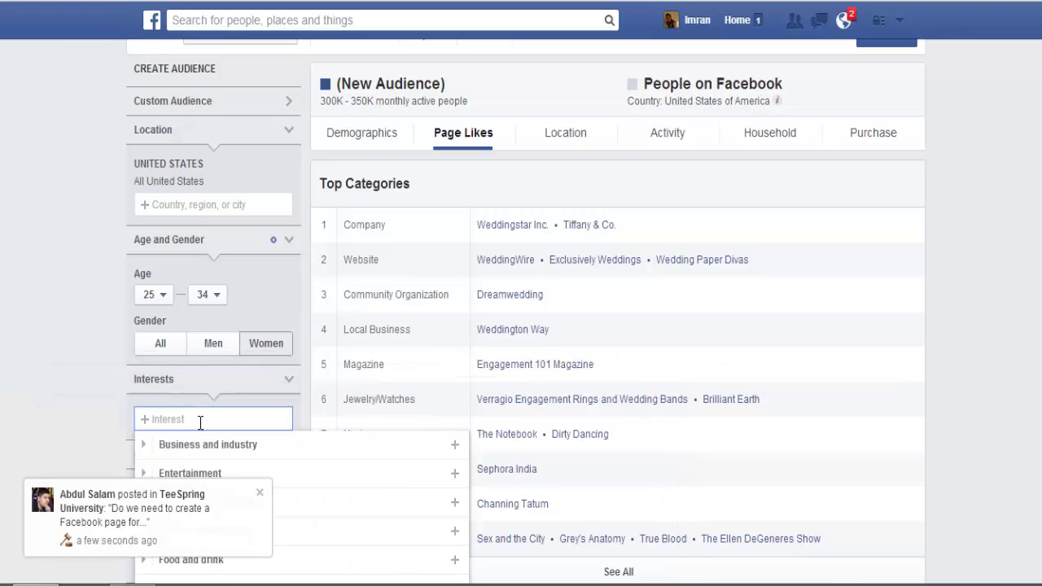
{"action": "type", "text": "weddington wa"}
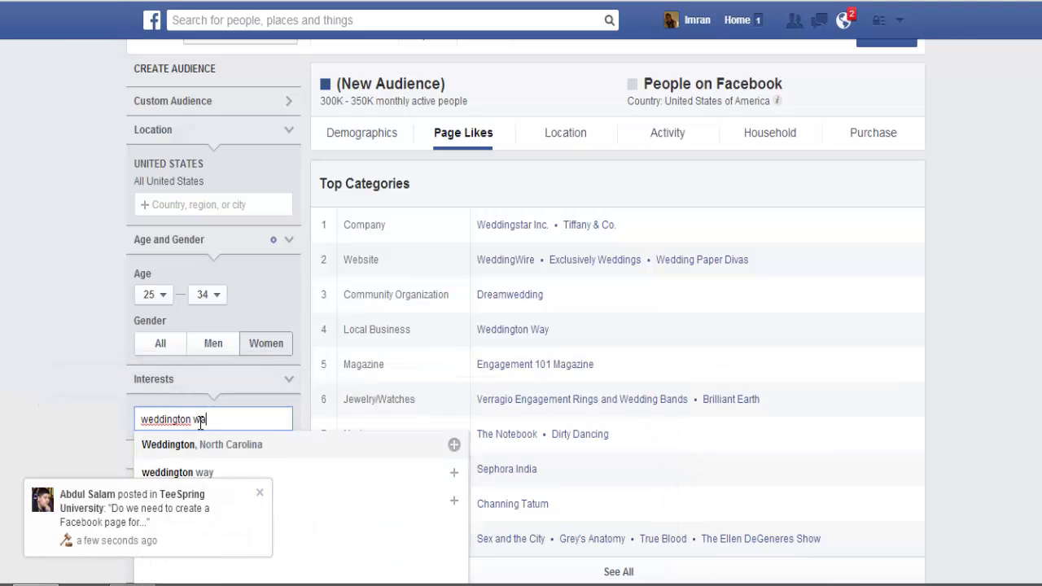
{"action": "left_click", "coordinate": [260, 410]}
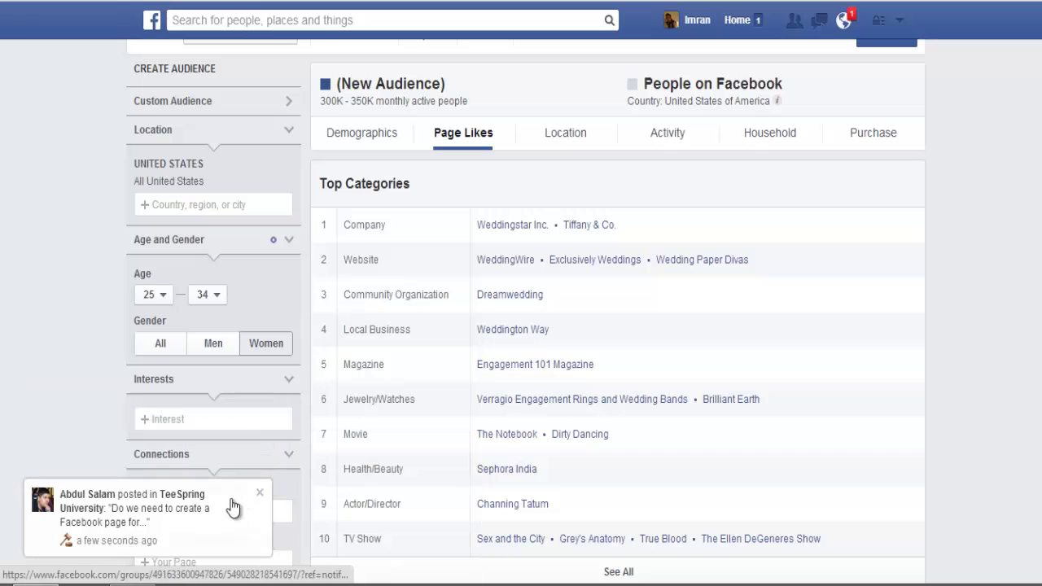
{"action": "left_click", "coordinate": [261, 429]}
{"action": "left_click", "coordinate": [194, 418]}
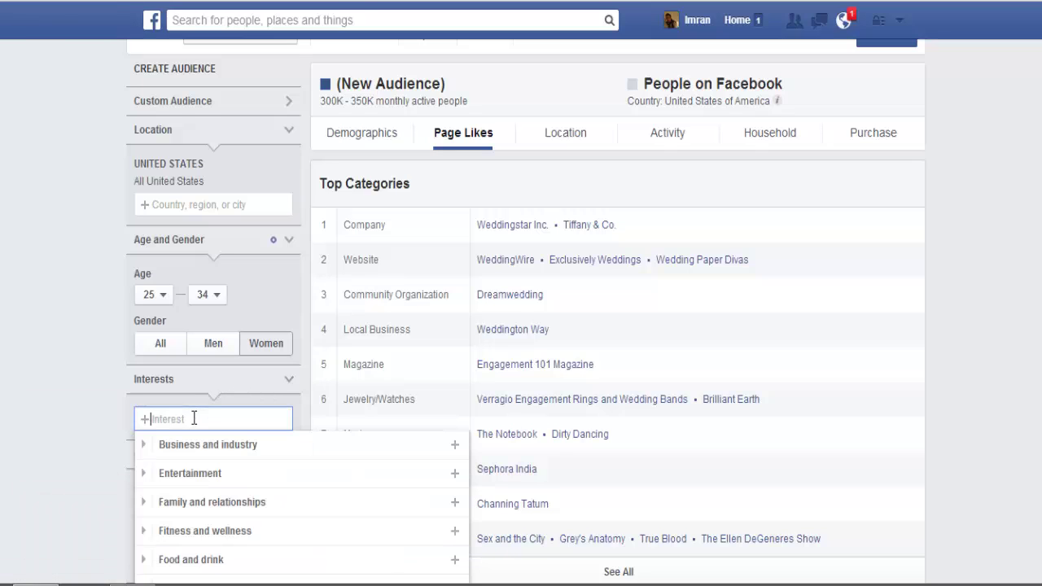
{"action": "left_click", "coordinate": [176, 435]}
{"action": "left_click", "coordinate": [205, 419]}
{"action": "type", "text": "weddington "}
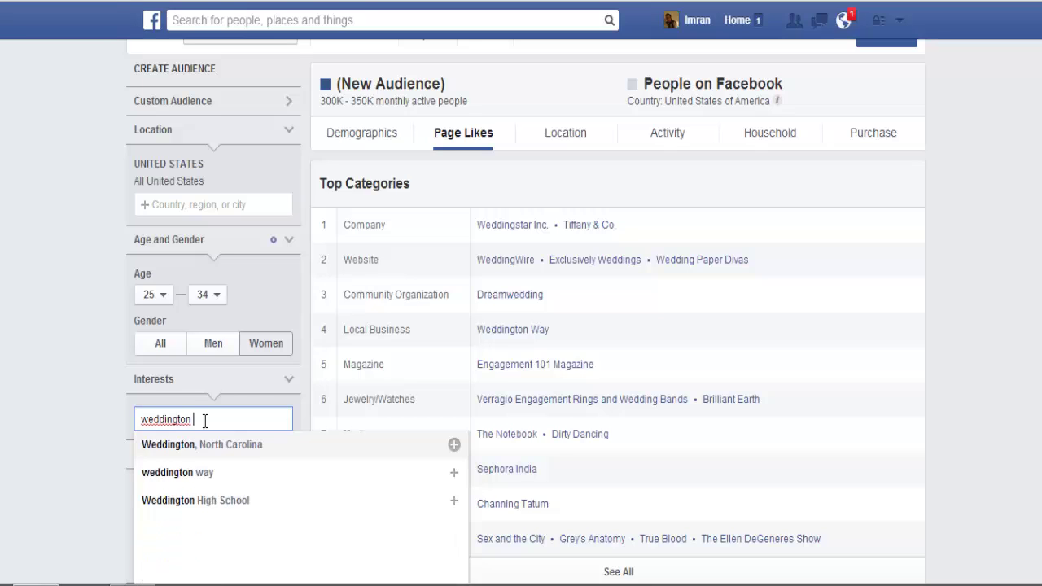
{"action": "type", "text": "way"}
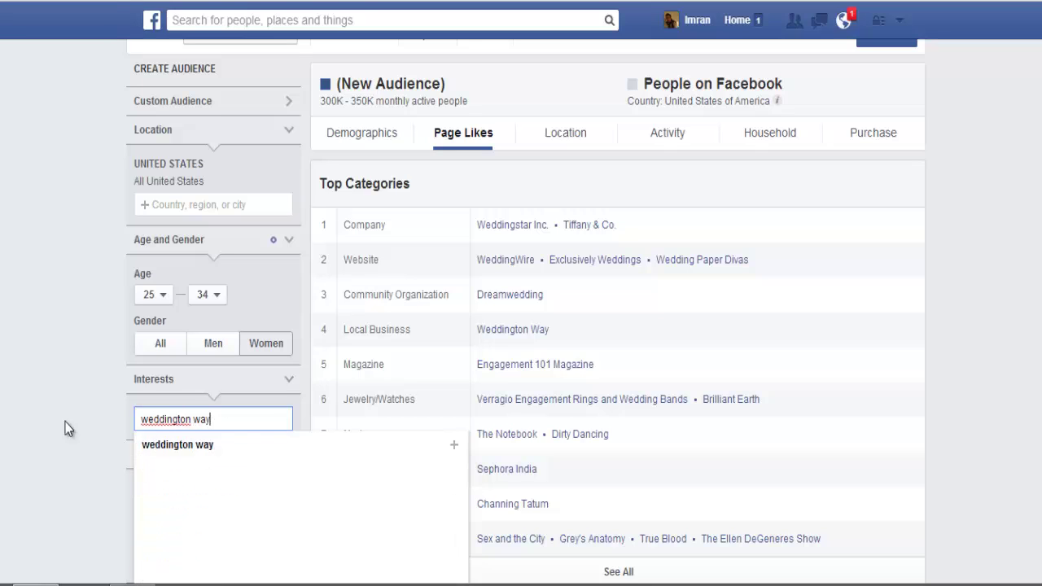
{"action": "left_click", "coordinate": [88, 371]}
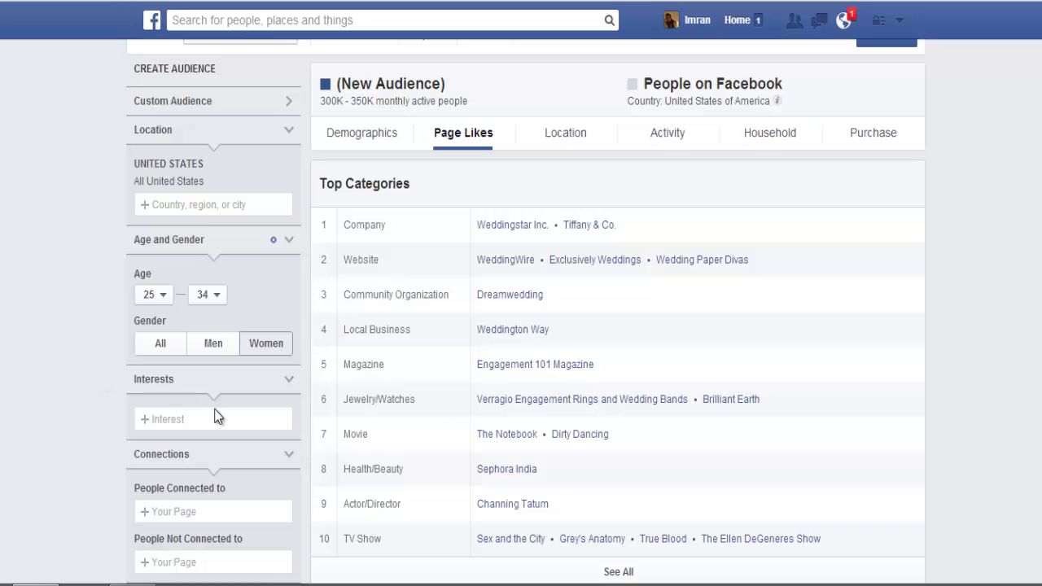
Review the Dreamwedding page from the Community Organization category in a new window and close it
{"action": "right_click", "coordinate": [521, 306]}
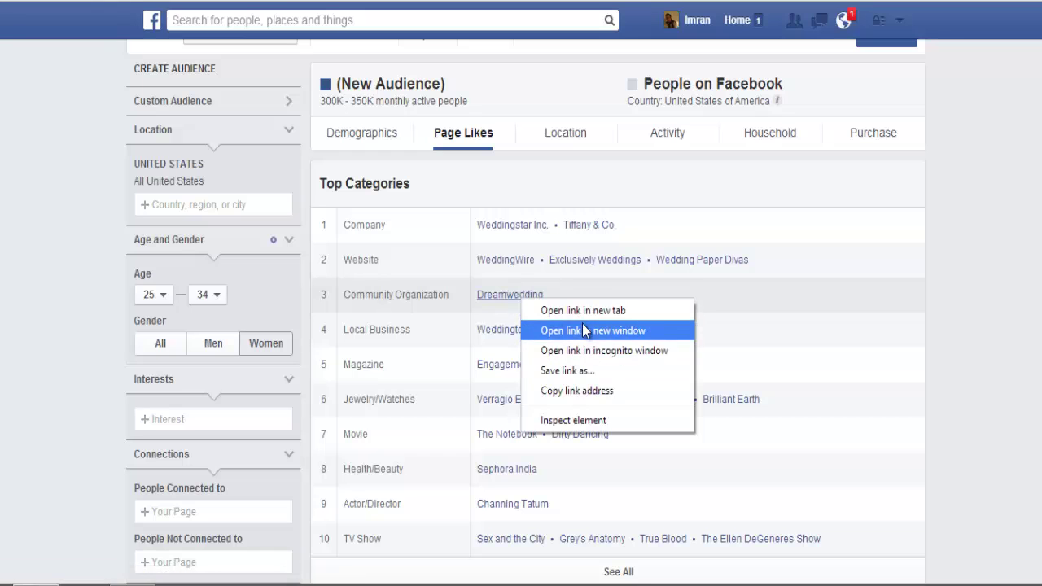
{"action": "left_click", "coordinate": [582, 324]}
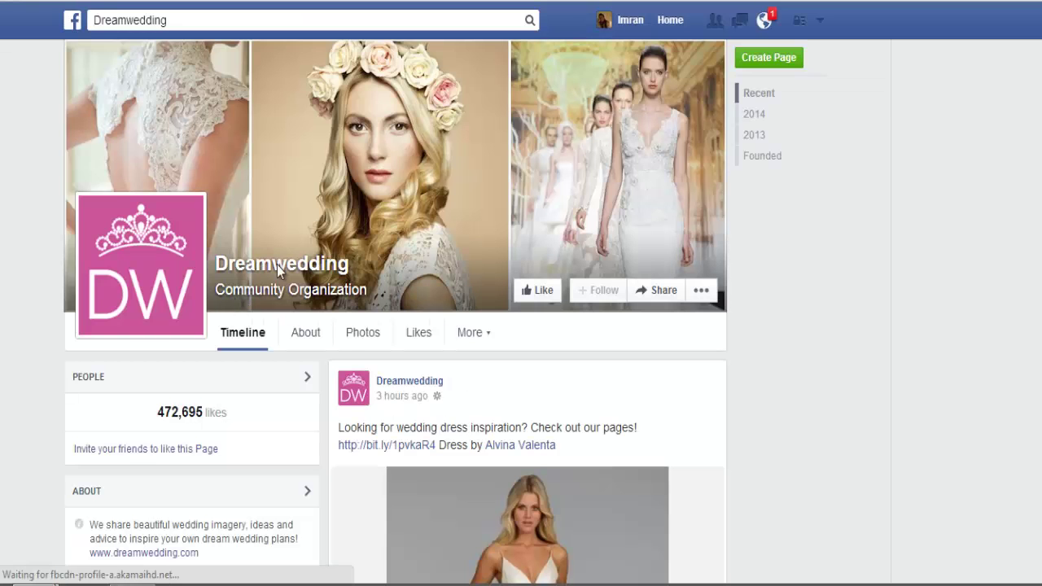
{"action": "scroll", "coordinate": [492, 256], "scroll_direction": "down", "scroll_amount": 1}
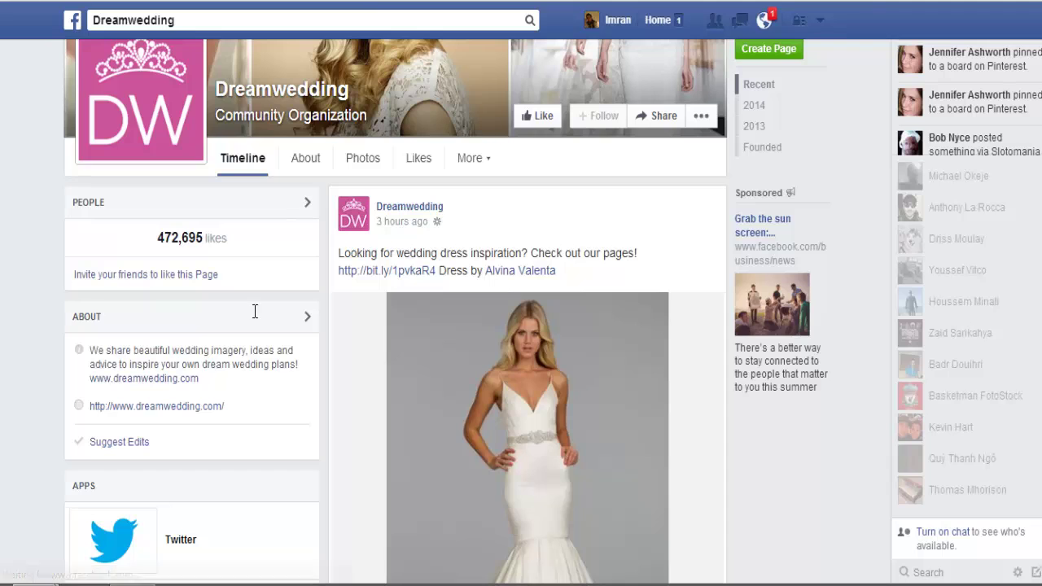
{"action": "key", "text": "F11"}
{"action": "left_click_drag", "start_coordinate": [772, 38], "coordinate": [648, 336]}
{"action": "left_click", "coordinate": [693, 331]}
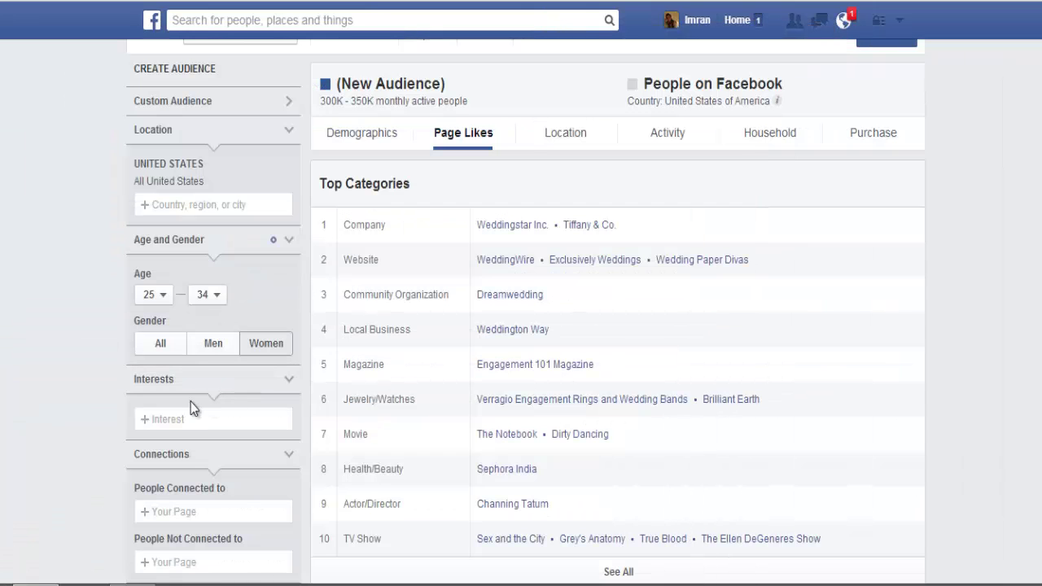
Search the audience interests for "dream wedding" and clear the search text
{"action": "left_click", "coordinate": [189, 417]}
{"action": "type", "text": "dream we"}
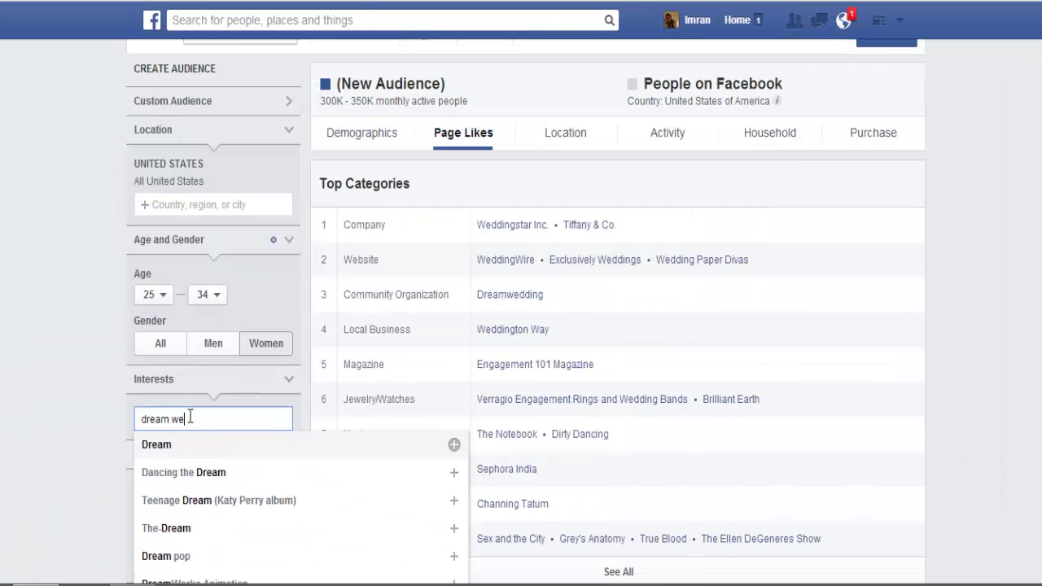
{"action": "type", "text": "dding"}
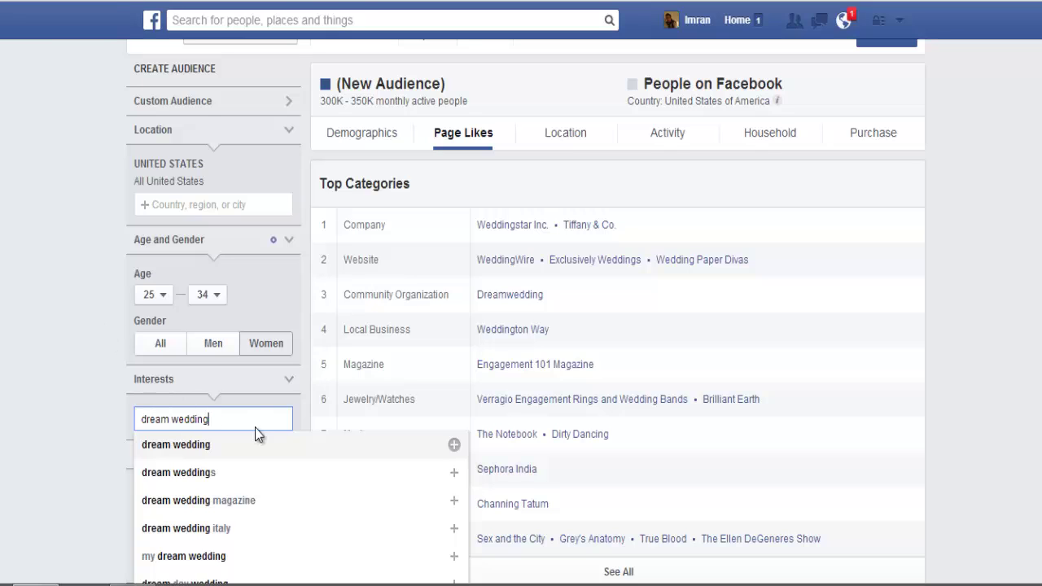
{"action": "triple_click", "coordinate": [145, 418]}
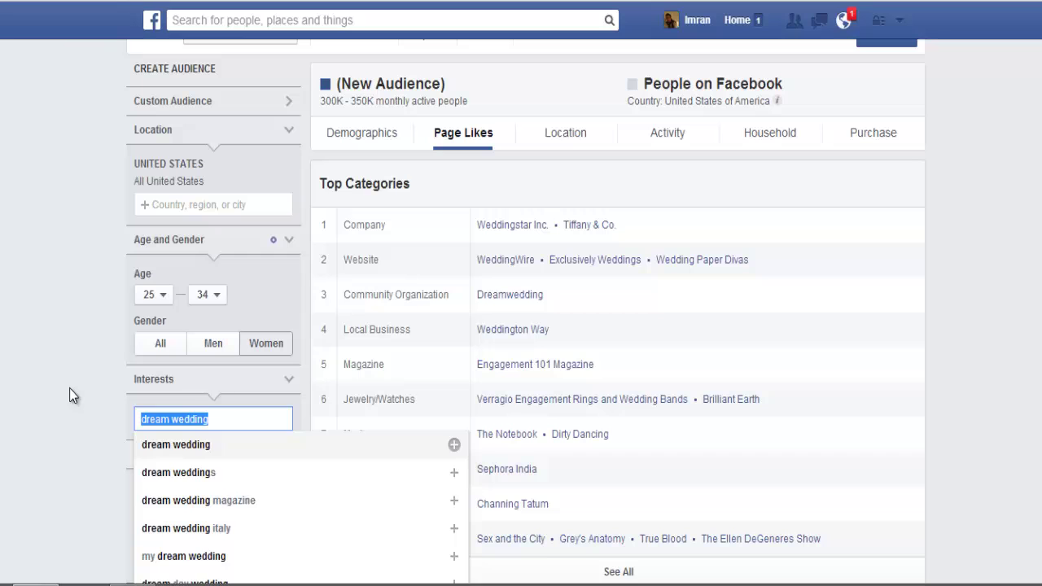
{"action": "key", "text": "BackSpace"}
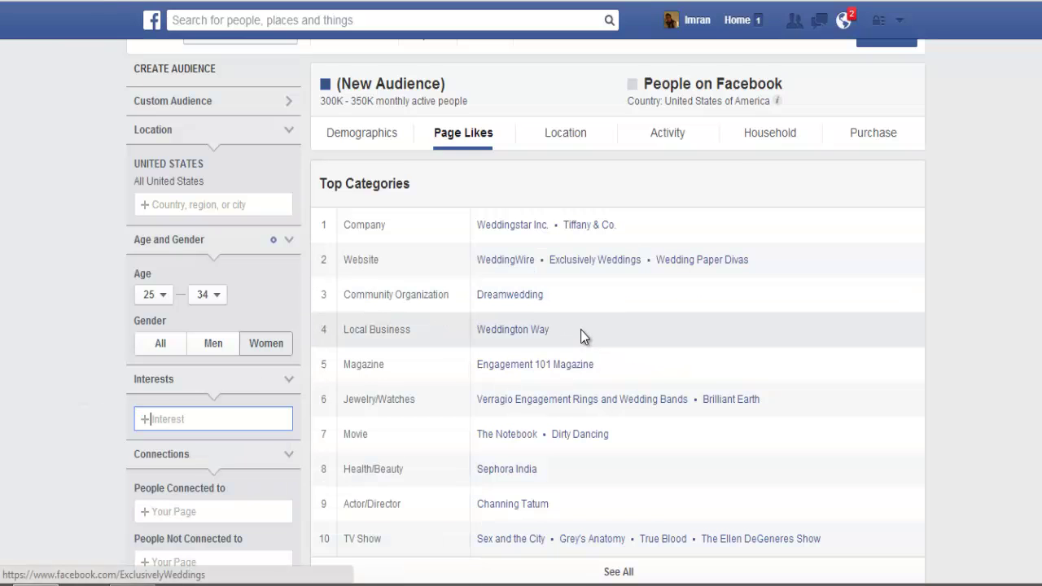
Copy the text from Dreamwedding through Weddington Way in the top categories and paste it into an untitled Notepad document
{"action": "left_click_drag", "start_coordinate": [576, 334], "coordinate": [488, 298]}
{"action": "right_click", "coordinate": [539, 311]}
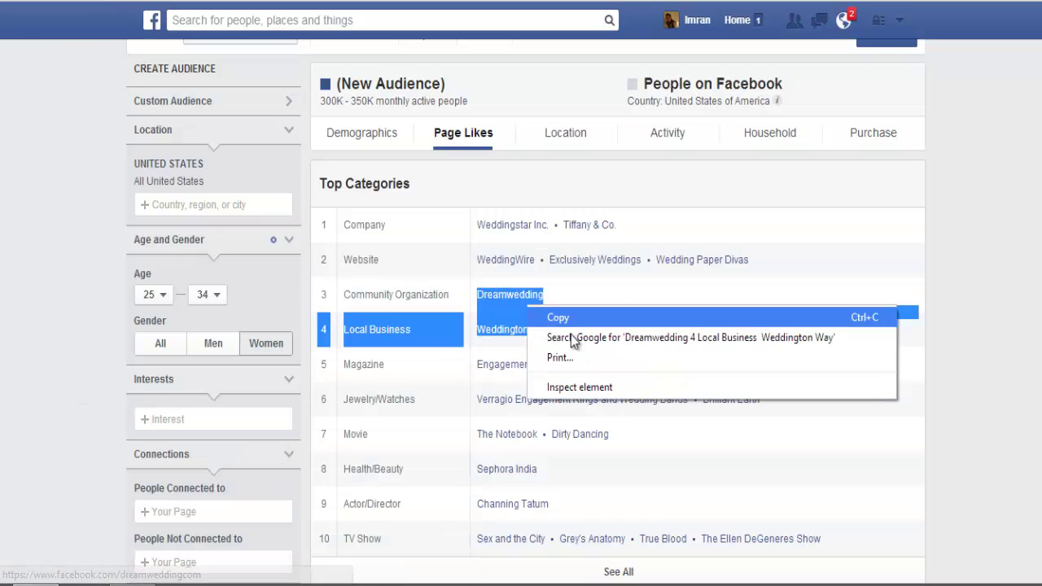
{"action": "left_click", "coordinate": [580, 318]}
{"action": "left_click", "coordinate": [43, 287]}
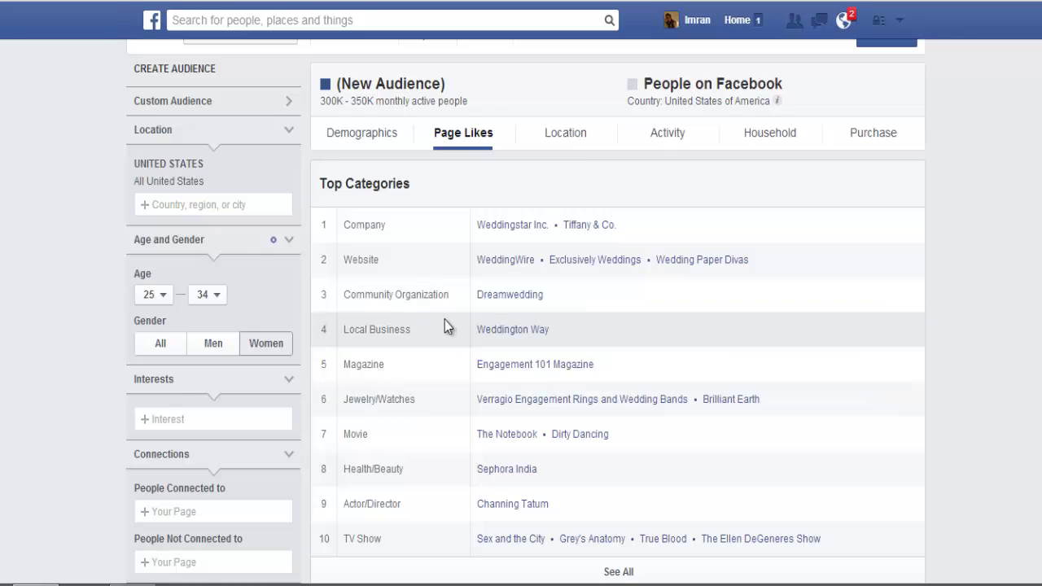
{"action": "key", "text": "alt+Tab"}
{"action": "right_click", "coordinate": [400, 322]}
{"action": "left_click", "coordinate": [460, 397]}
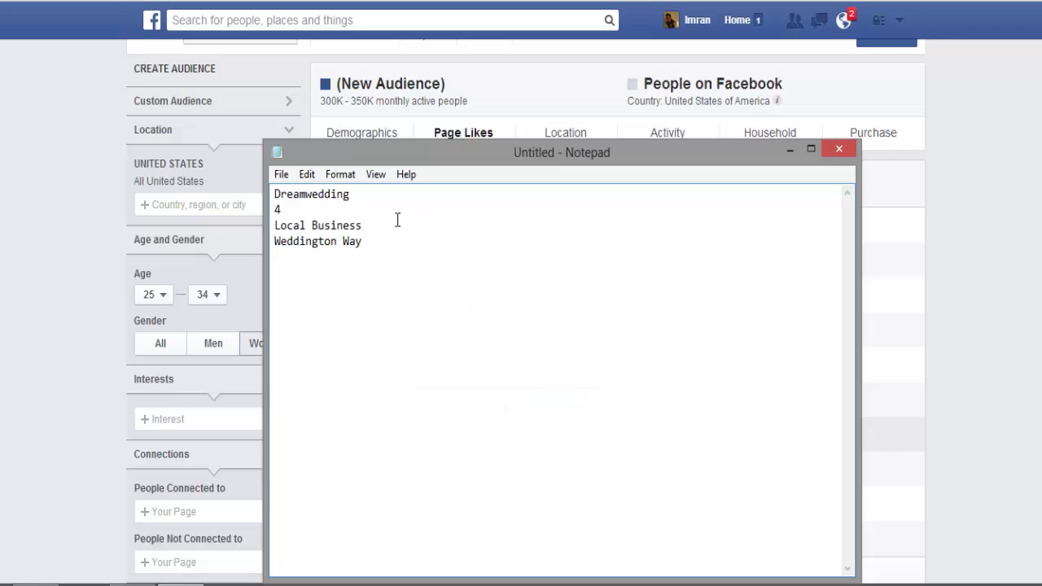
Delete the "4" and "Local Business" lines from the Notepad list and return to the browser
{"action": "left_click_drag", "start_coordinate": [363, 225], "coordinate": [291, 212]}
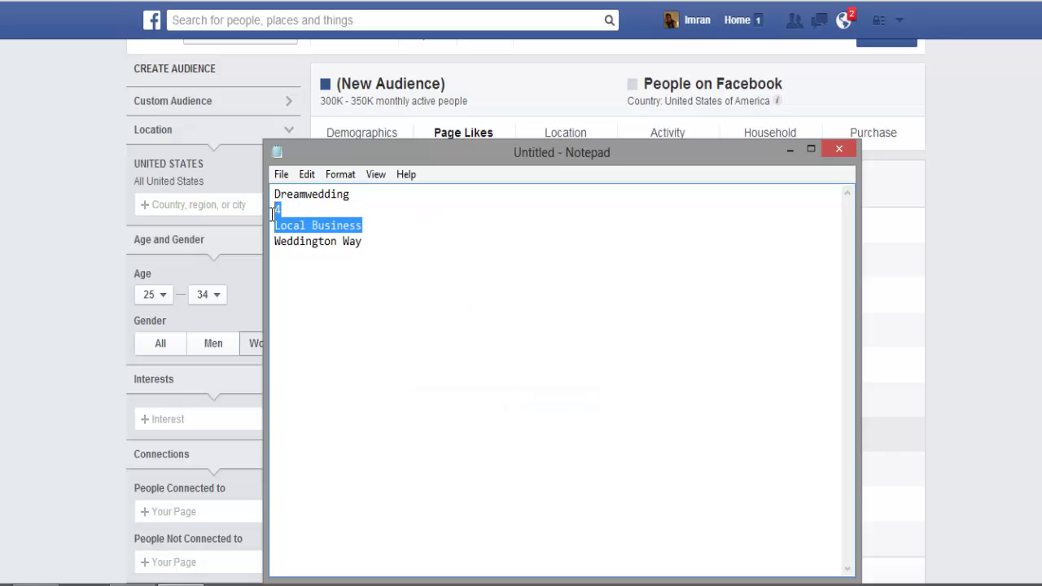
{"action": "key", "text": "Delete"}
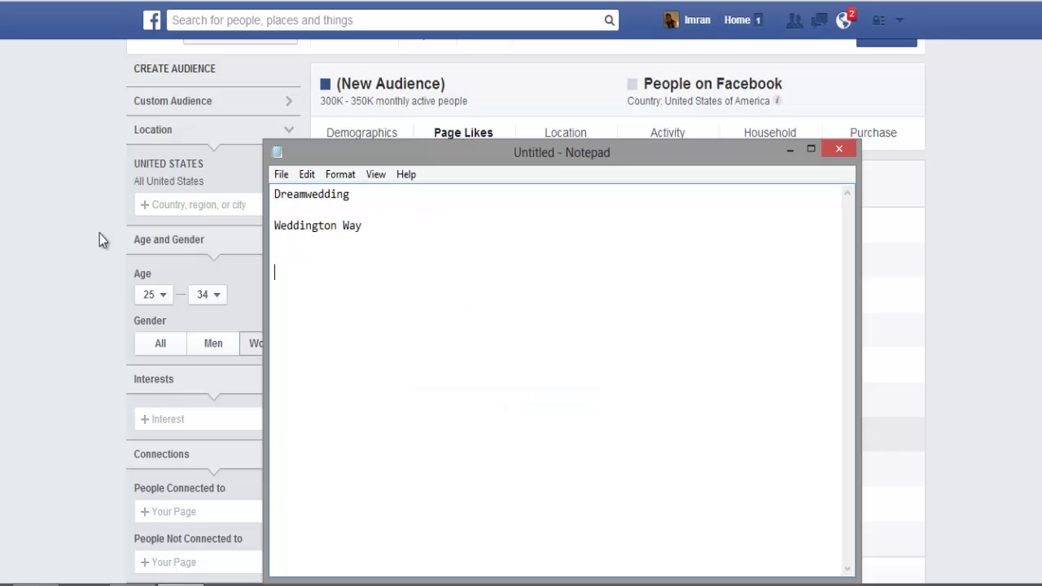
{"action": "key", "text": "alt+Tab"}
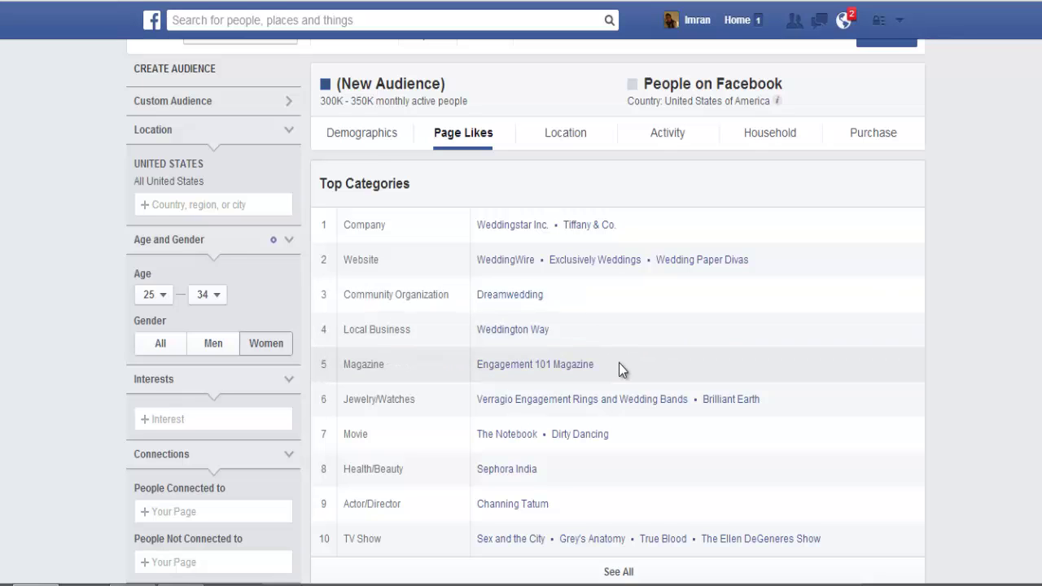
View the Engagement 101 Magazine page in a new window and close it
{"action": "right_click", "coordinate": [585, 366]}
{"action": "left_click", "coordinate": [623, 399]}
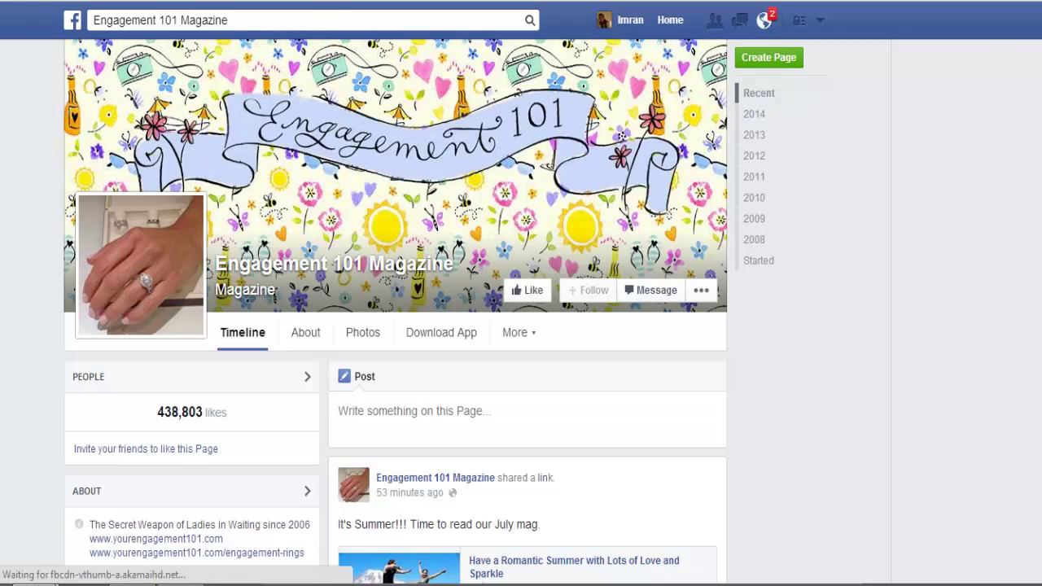
{"action": "key", "text": "super+Down"}
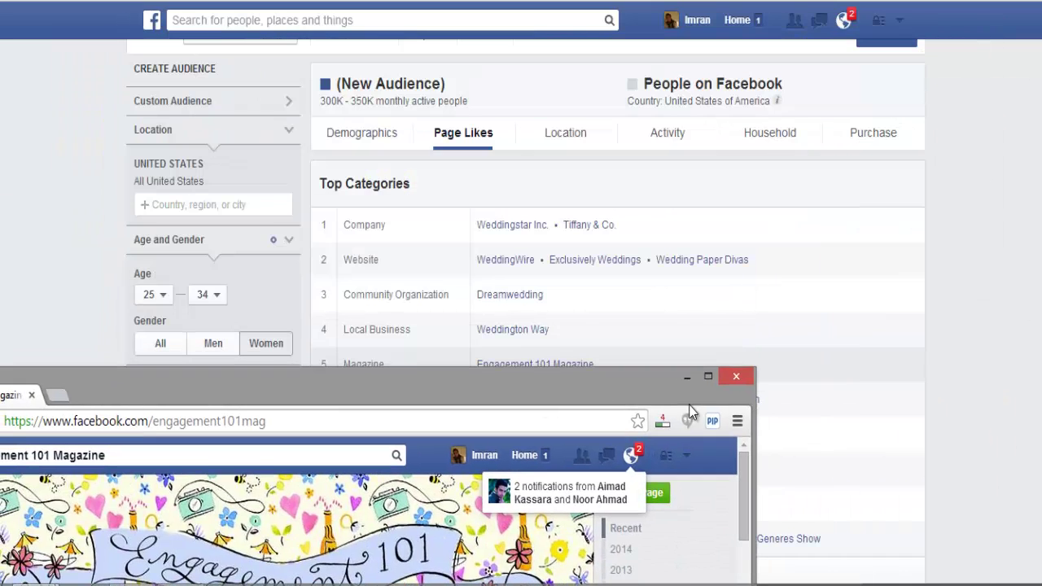
{"action": "left_click", "coordinate": [739, 380]}
Copy the name Engagement 101 Magazine from the top categories and paste it below Weddington Way in the Notepad list
{"action": "left_click_drag", "start_coordinate": [616, 371], "coordinate": [480, 365]}
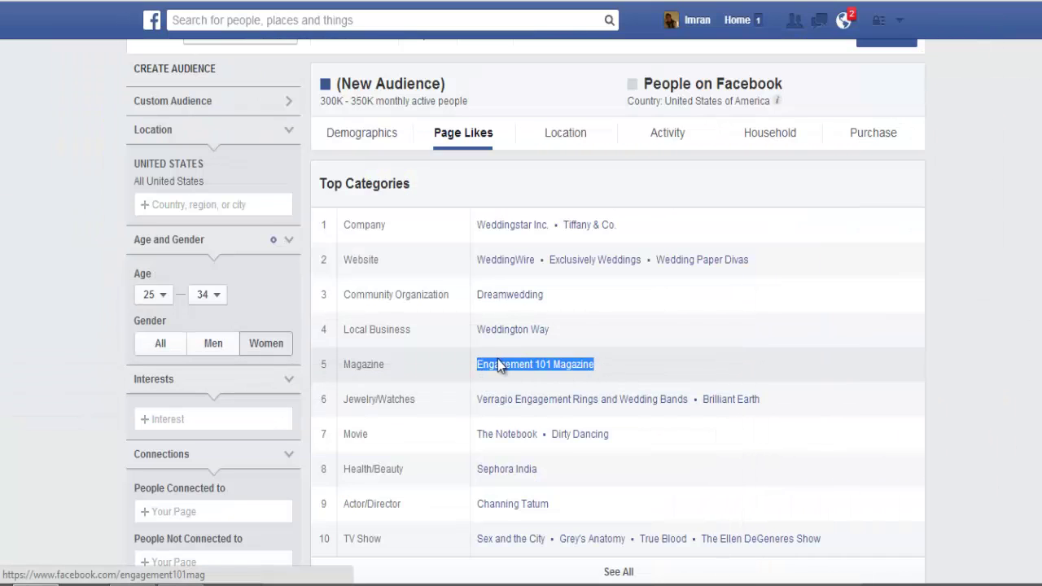
{"action": "right_click", "coordinate": [497, 365]}
{"action": "left_click", "coordinate": [525, 468]}
{"action": "key", "text": "alt+Tab"}
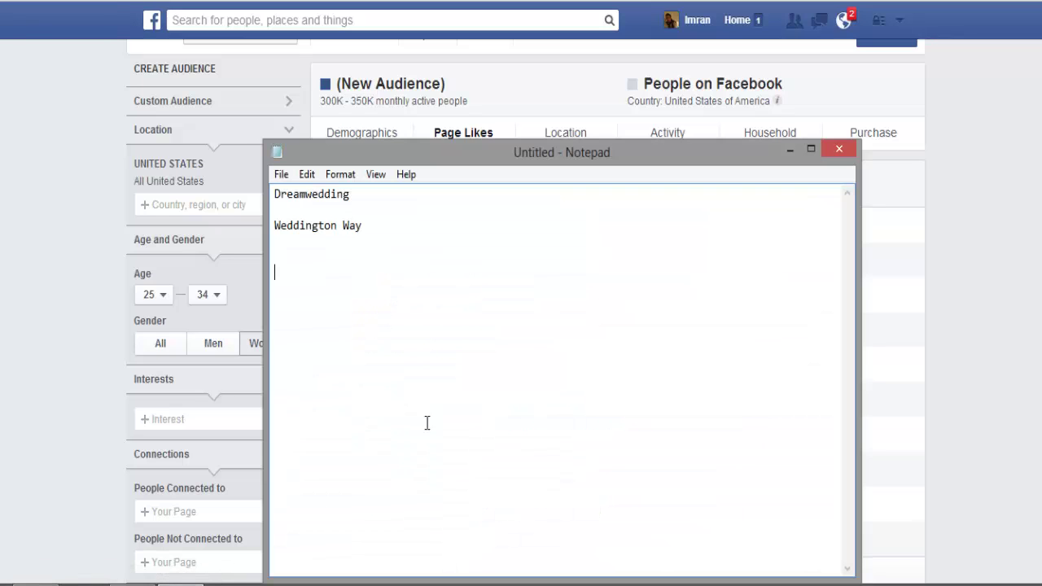
{"action": "key", "text": "ctrl+v"}
{"action": "left_click", "coordinate": [5, 266]}
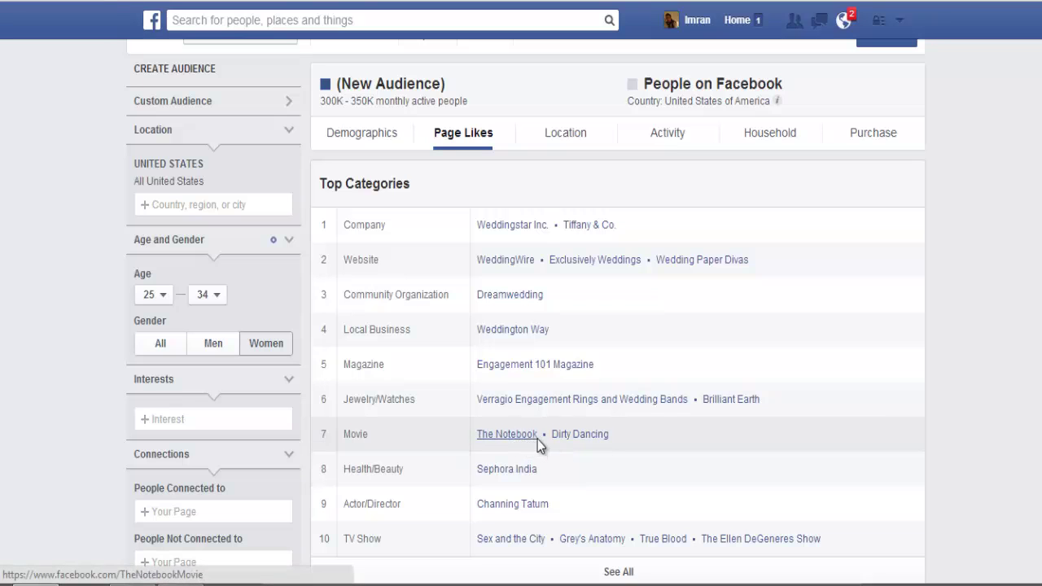
Review the Wedding Paper Divas page from the Website category in a new window
{"action": "right_click", "coordinate": [701, 268]}
{"action": "left_click", "coordinate": [775, 302]}
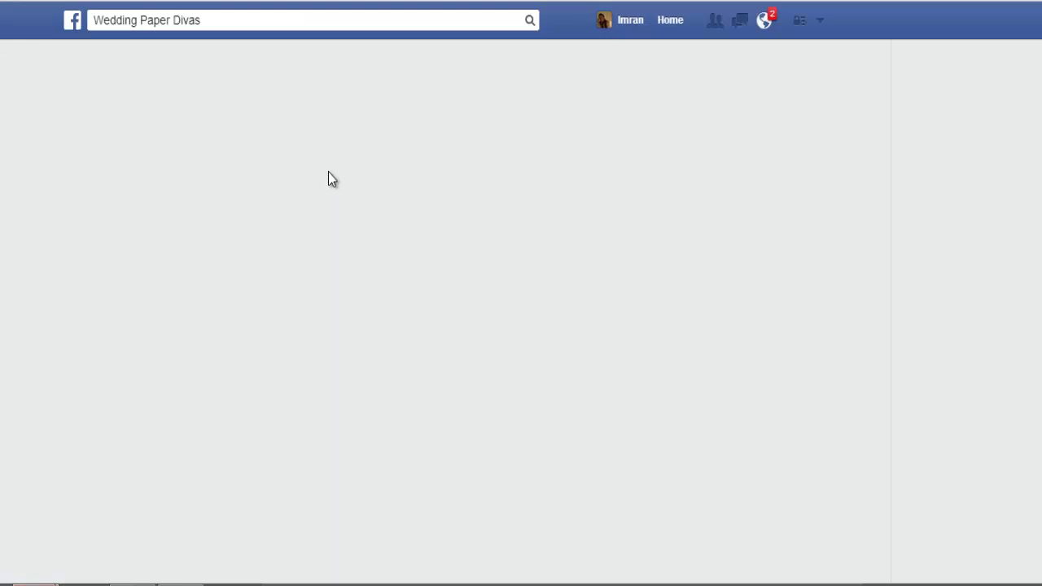
{"action": "scroll", "coordinate": [419, 251], "scroll_direction": "down", "scroll_amount": 2}
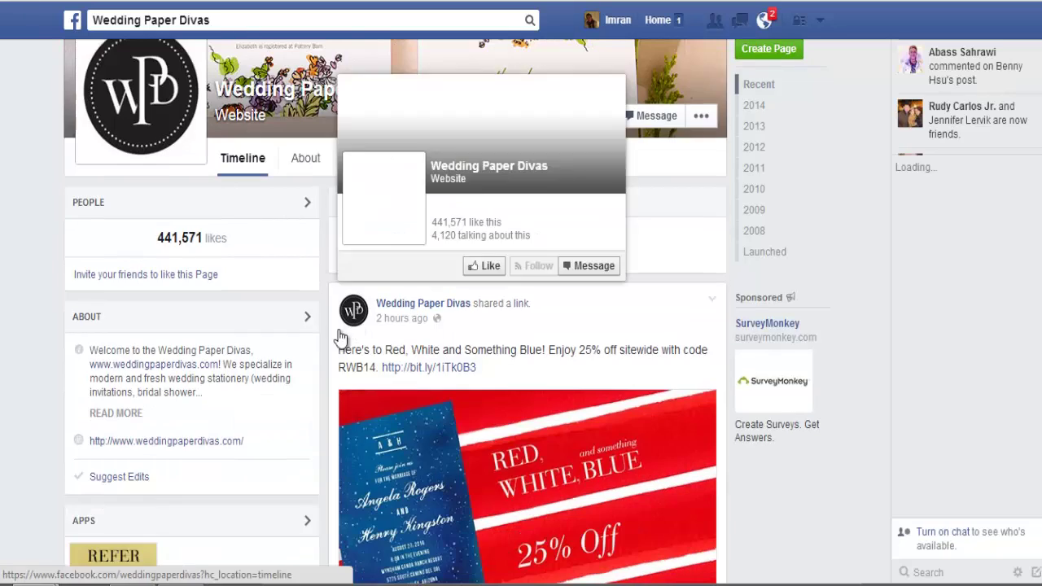
{"action": "scroll", "coordinate": [233, 442], "scroll_direction": "up", "scroll_amount": 2}
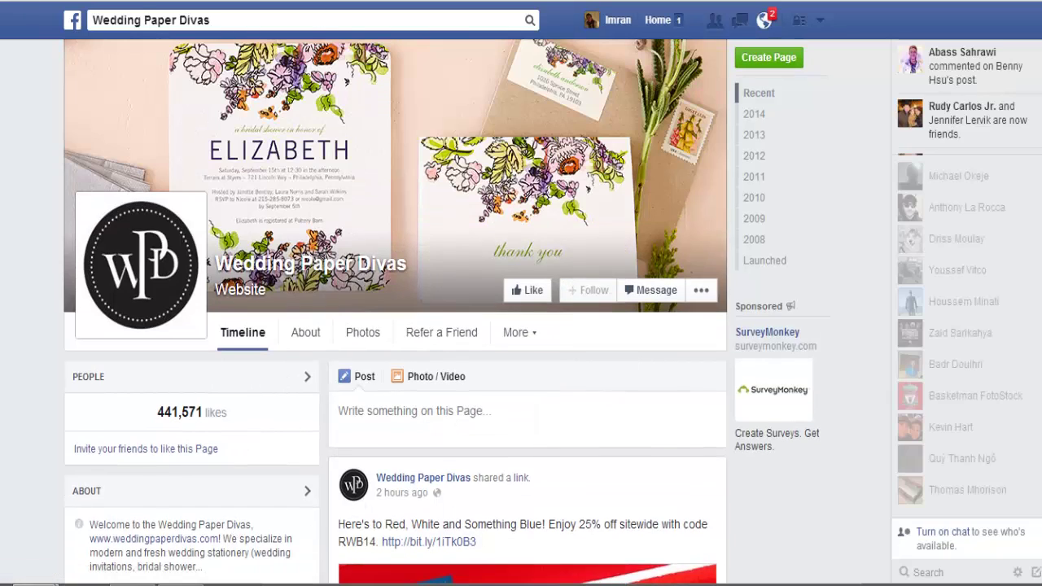
Add Wedding Paper Divas below Engagement 101 Magazine in the Notepad list and return to the audience page
{"action": "key", "text": "alt+Tab"}
{"action": "key", "text": "alt+Tab"}
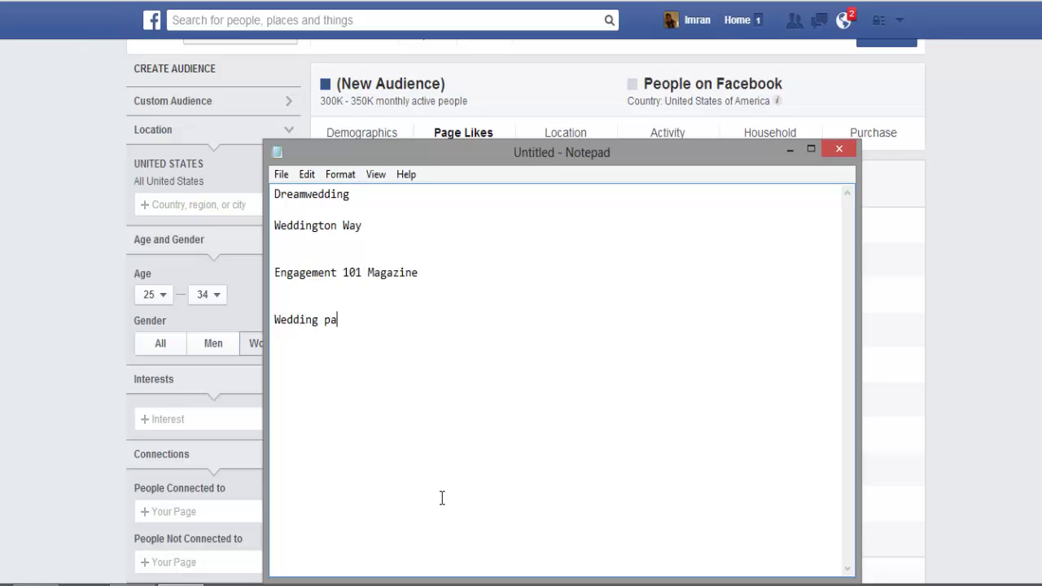
{"action": "left_click", "coordinate": [61, 343]}
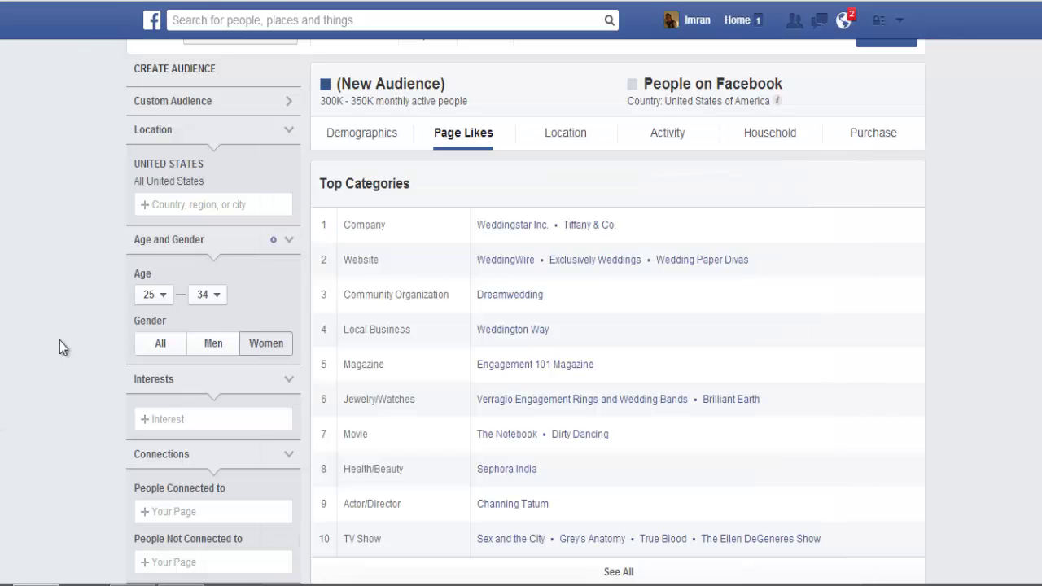
Start an ad for this audience with the Ad Create Tool, using the Page Post Engagement objective for the preselected page and post
{"action": "scroll", "coordinate": [735, 167], "scroll_direction": "up", "scroll_amount": 1}
{"action": "left_click", "coordinate": [887, 61]}
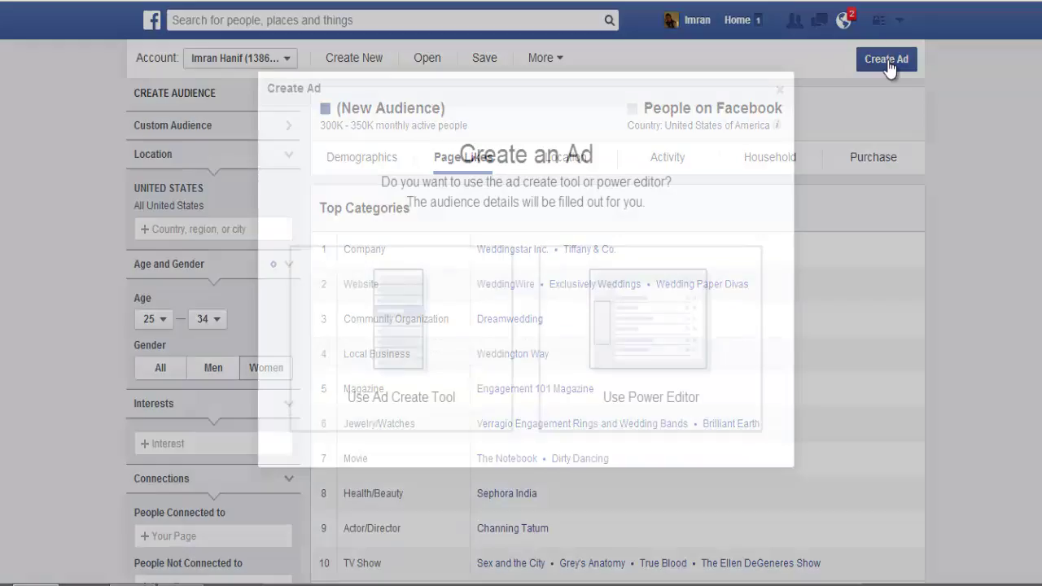
{"action": "left_click", "coordinate": [405, 331]}
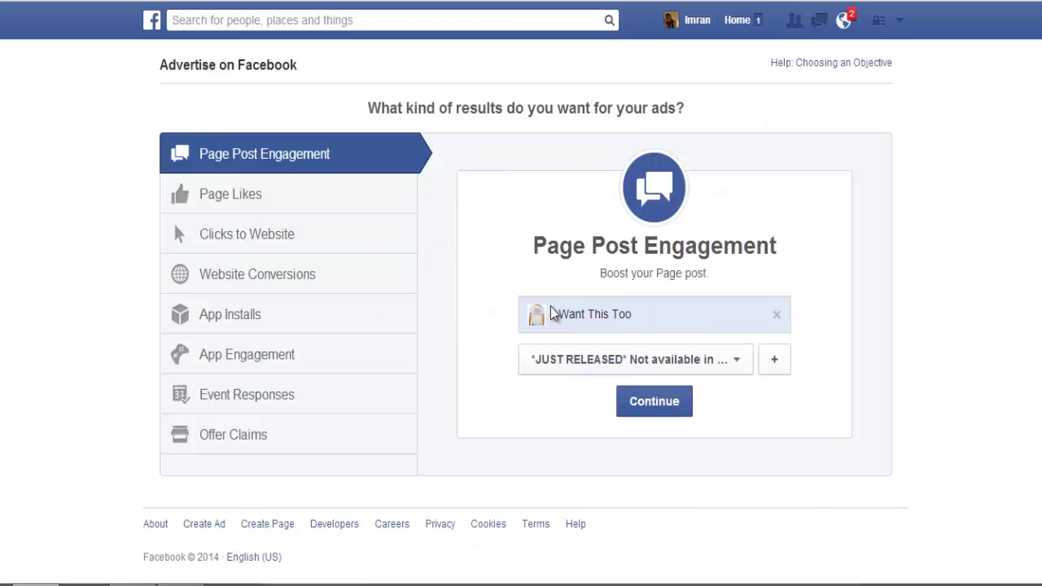
{"action": "left_click", "coordinate": [655, 401]}
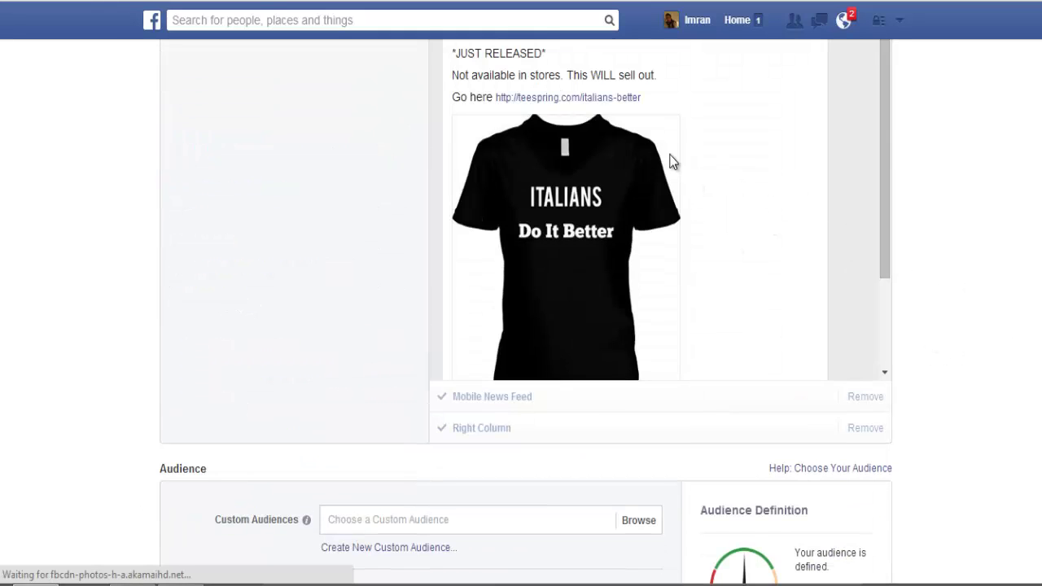
Review the ad's prefilled audience settings and remove the Relationship Status targeting, including its Engaged entry
{"action": "scroll", "coordinate": [574, 122], "scroll_direction": "down", "scroll_amount": 5}
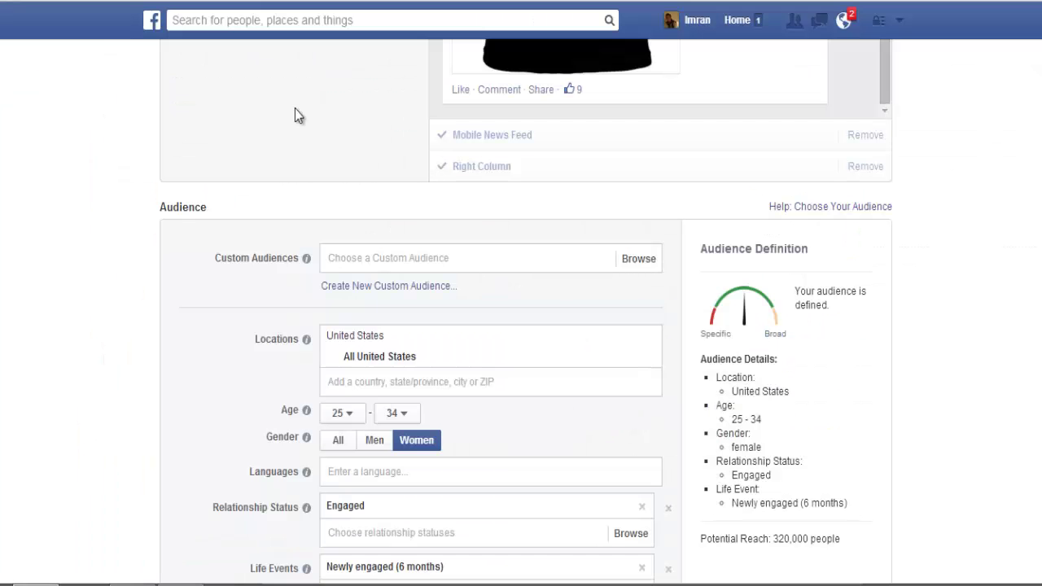
{"action": "scroll", "coordinate": [408, 176], "scroll_direction": "down", "scroll_amount": 1}
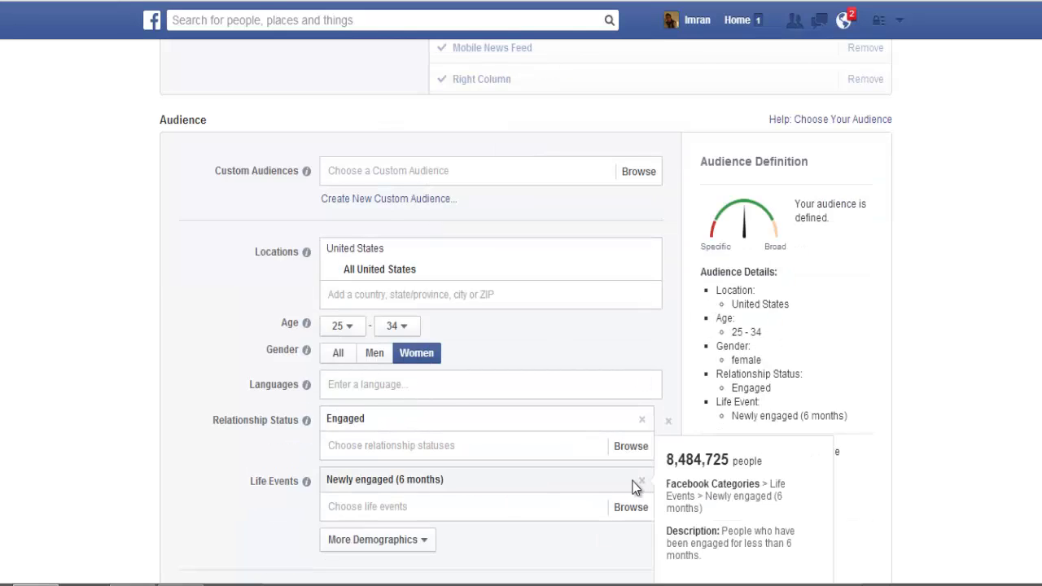
{"action": "scroll", "coordinate": [810, 303], "scroll_direction": "down", "scroll_amount": 1}
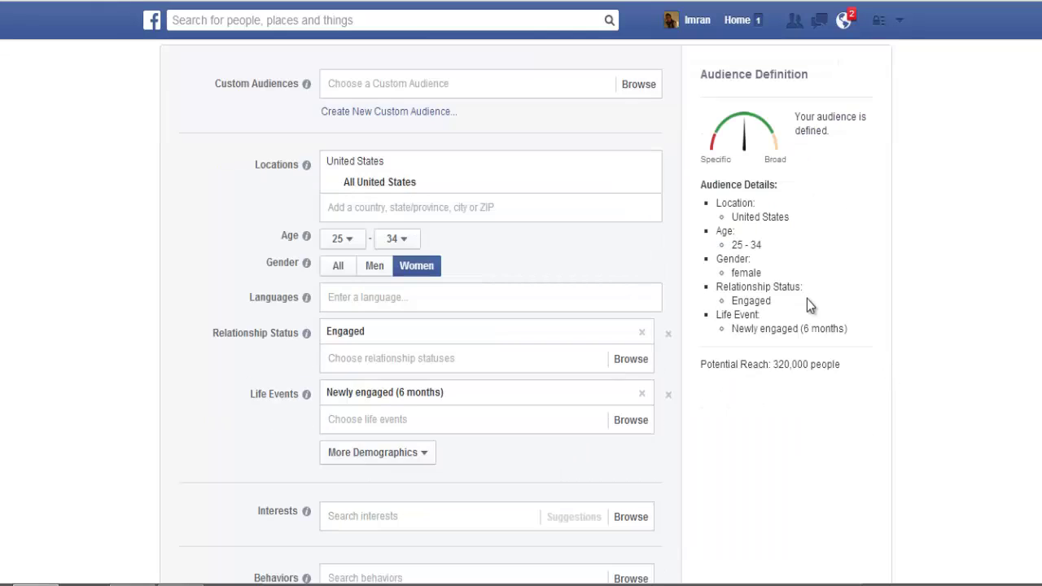
{"action": "scroll", "coordinate": [440, 245], "scroll_direction": "down", "scroll_amount": 2}
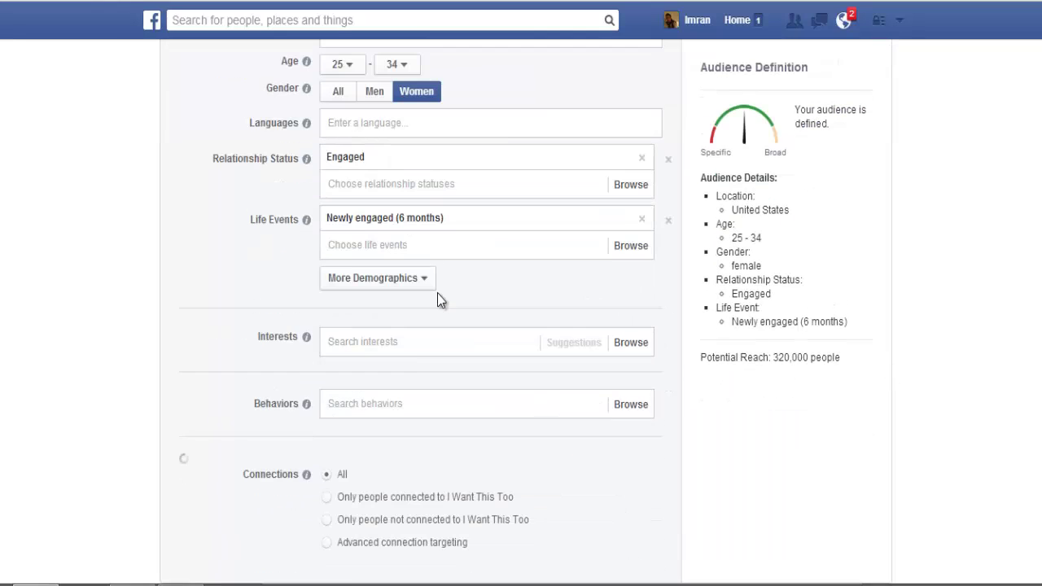
{"action": "scroll", "coordinate": [407, 285], "scroll_direction": "up", "scroll_amount": 1}
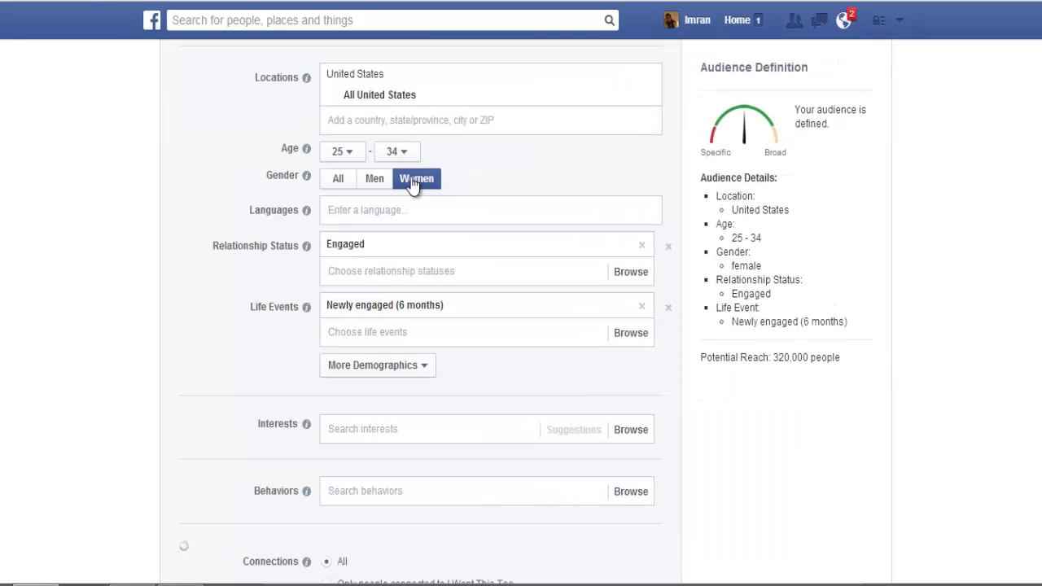
{"action": "mouse_move", "coordinate": [365, 318]}
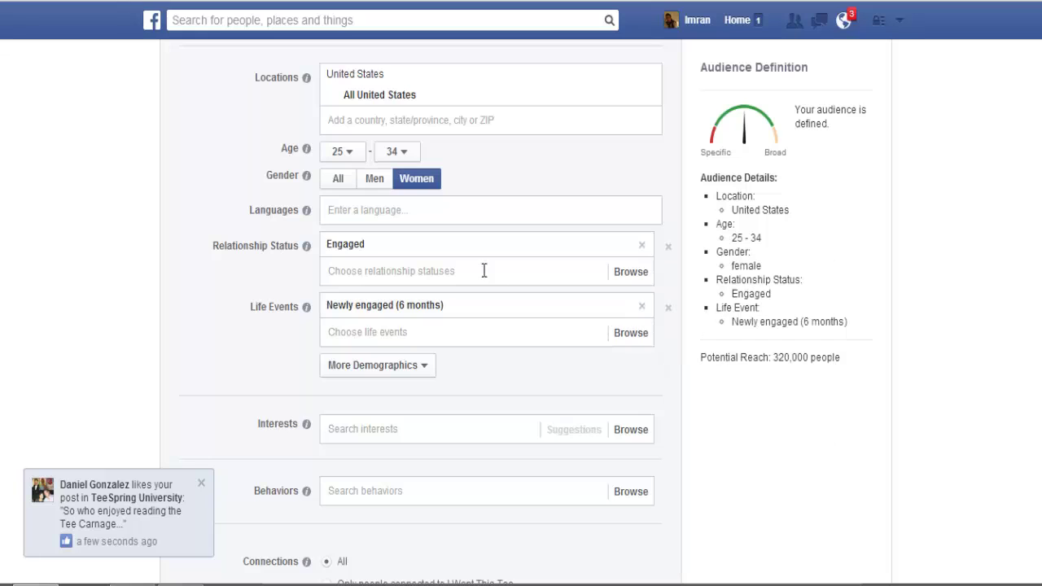
{"action": "mouse_move", "coordinate": [307, 248]}
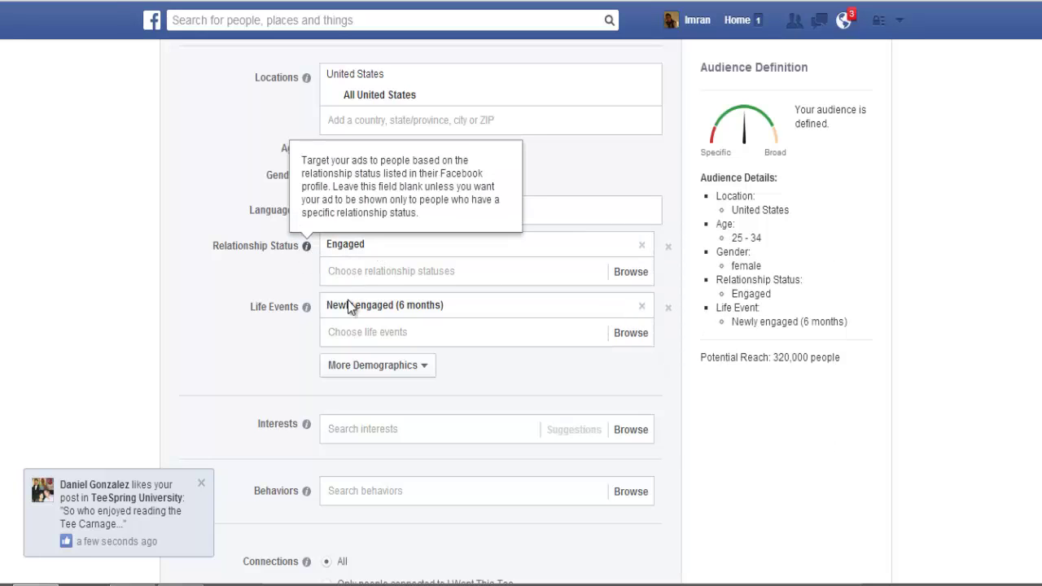
{"action": "left_click", "coordinate": [642, 246]}
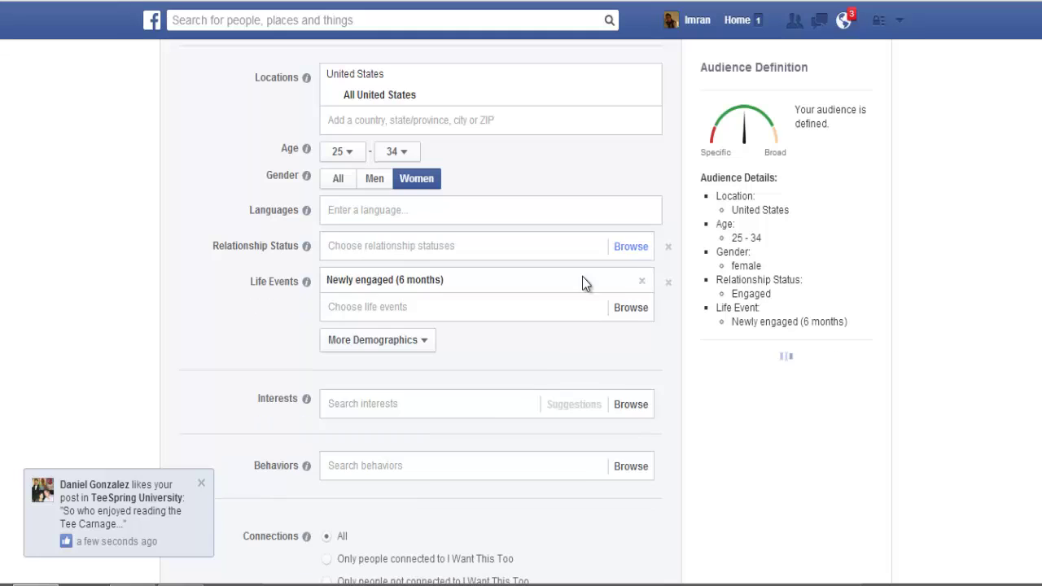
{"action": "left_click", "coordinate": [669, 246]}
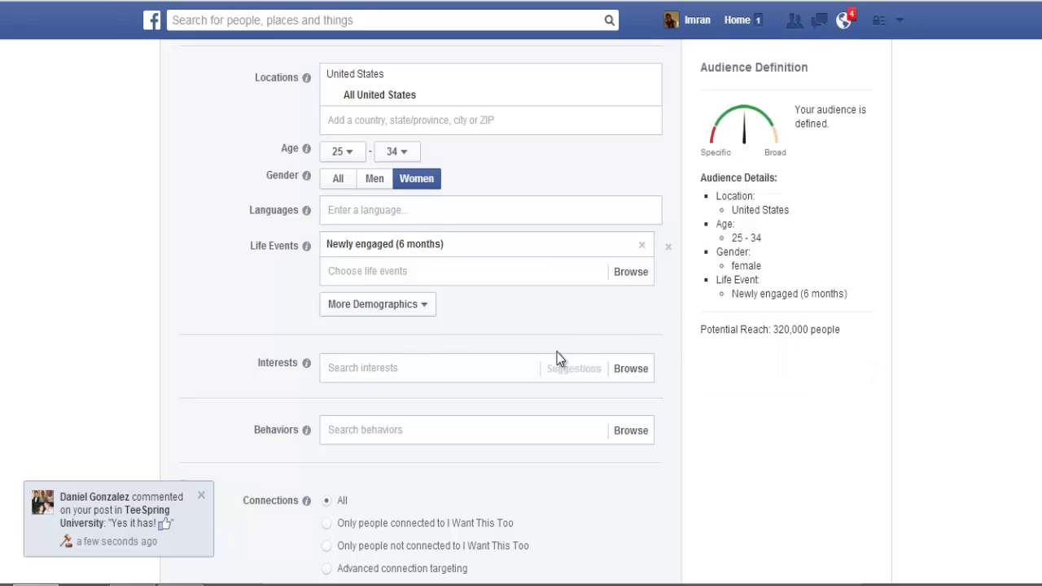
Check the Notepad list and add the interest dream wedding to the ad audience
{"action": "key", "text": "alt+Tab"}
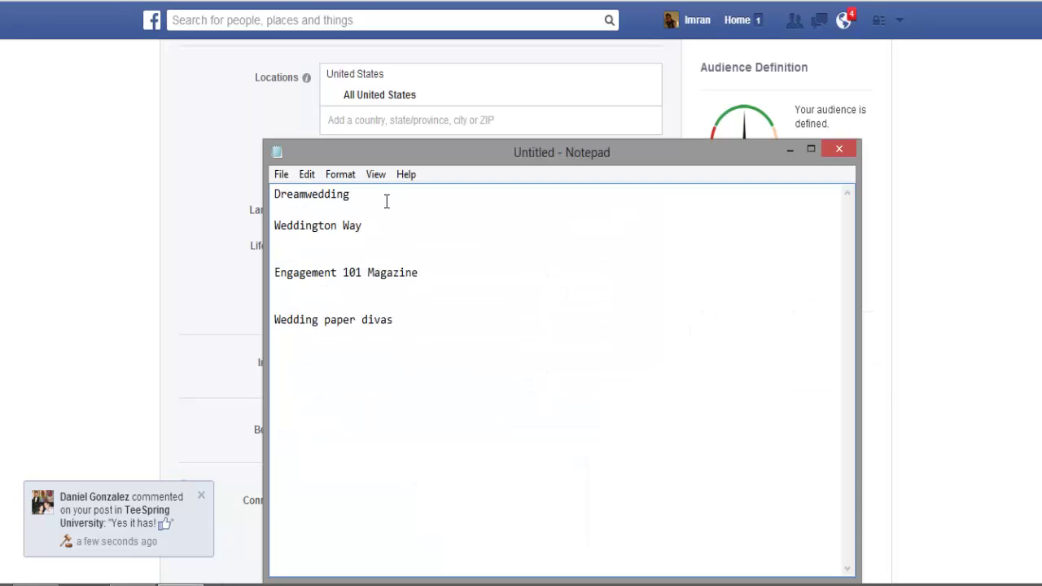
{"action": "left_click", "coordinate": [160, 229]}
{"action": "left_click", "coordinate": [425, 366]}
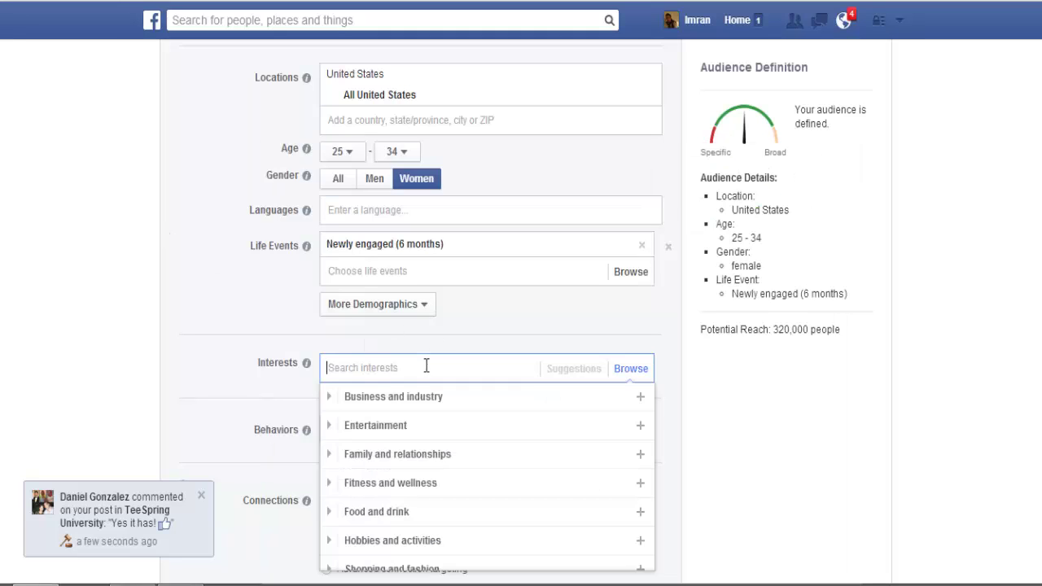
{"action": "type", "text": "dream wedding"}
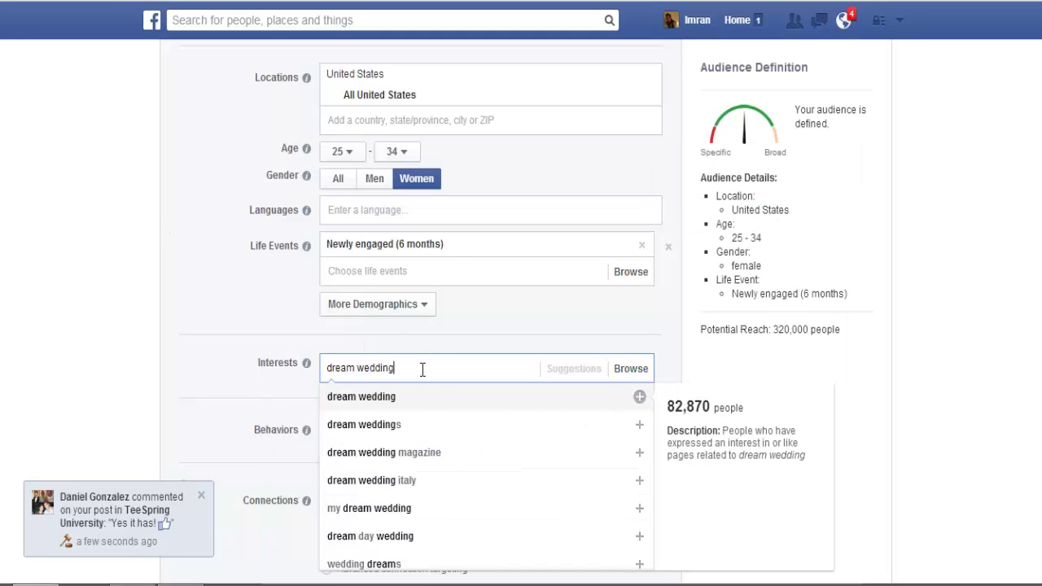
{"action": "left_click", "coordinate": [406, 399]}
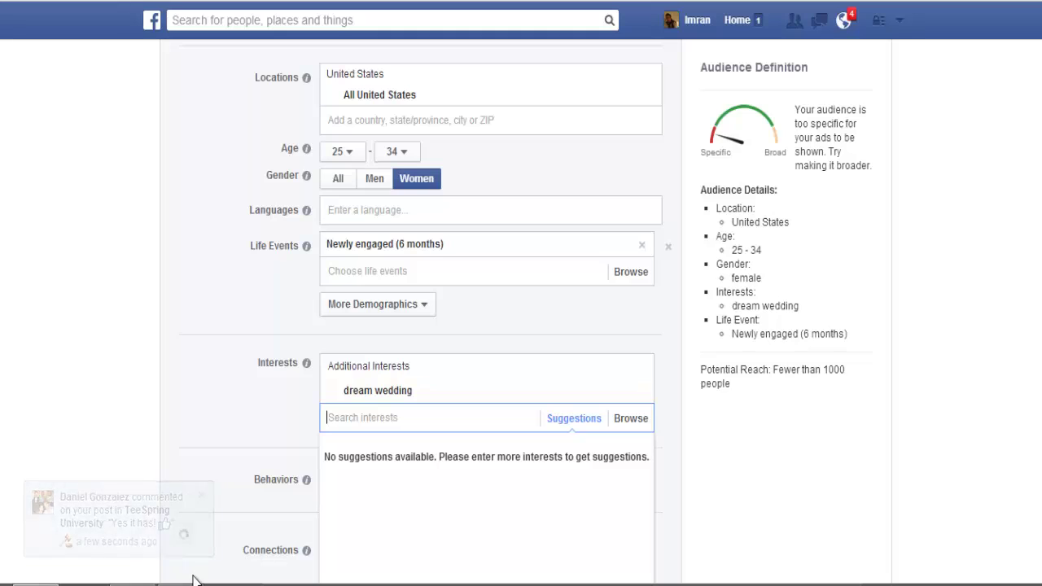
Look up Weddington Way in the Notepad list and add weddington way to the ad's interests
{"action": "key", "text": "alt+Tab"}
{"action": "key", "text": "shift+Home"}
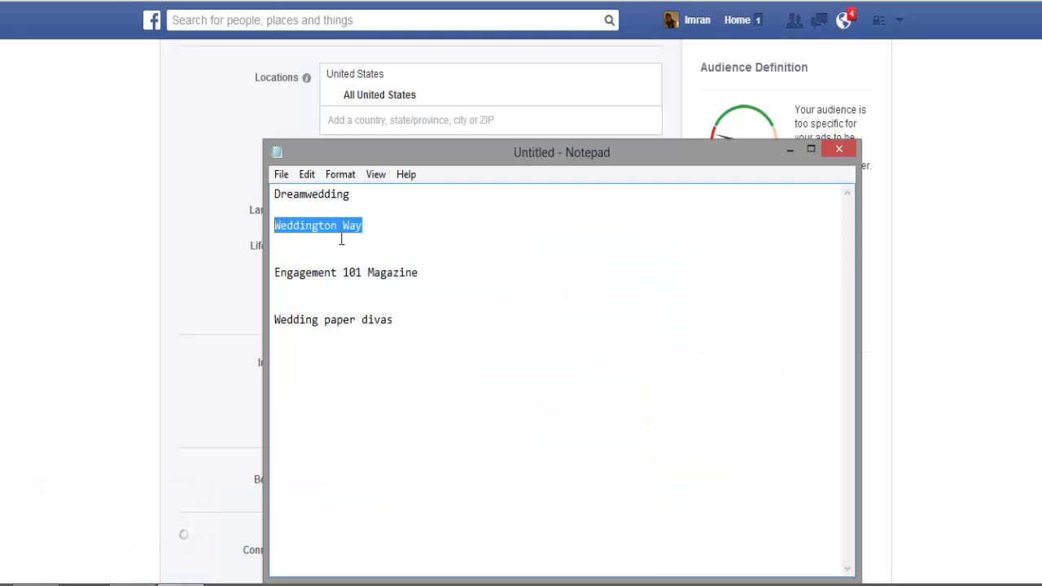
{"action": "key", "text": "alt+Tab"}
{"action": "left_click", "coordinate": [424, 408]}
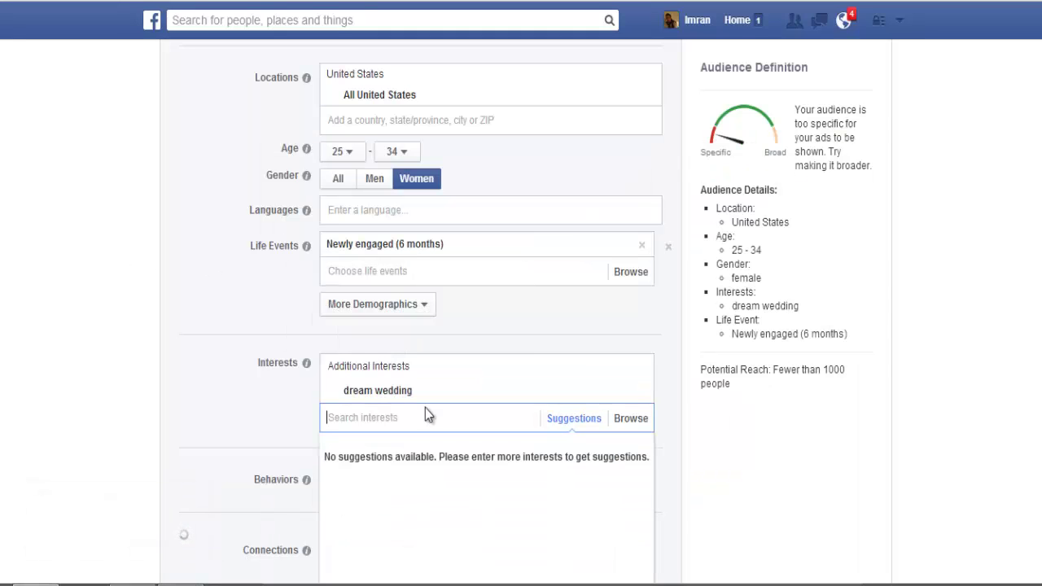
{"action": "type", "text": "weddington wa"}
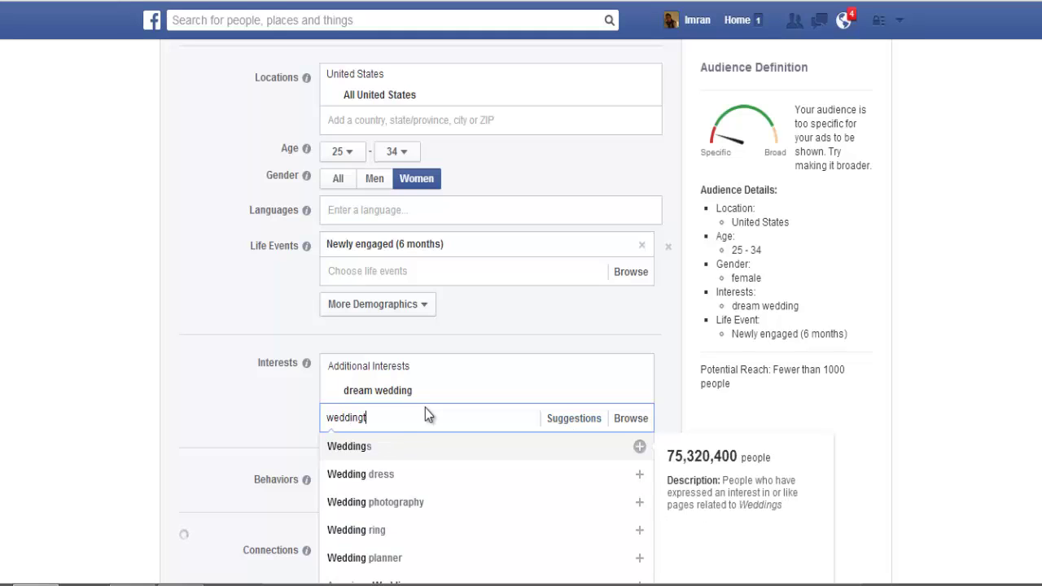
{"action": "left_click", "coordinate": [405, 450]}
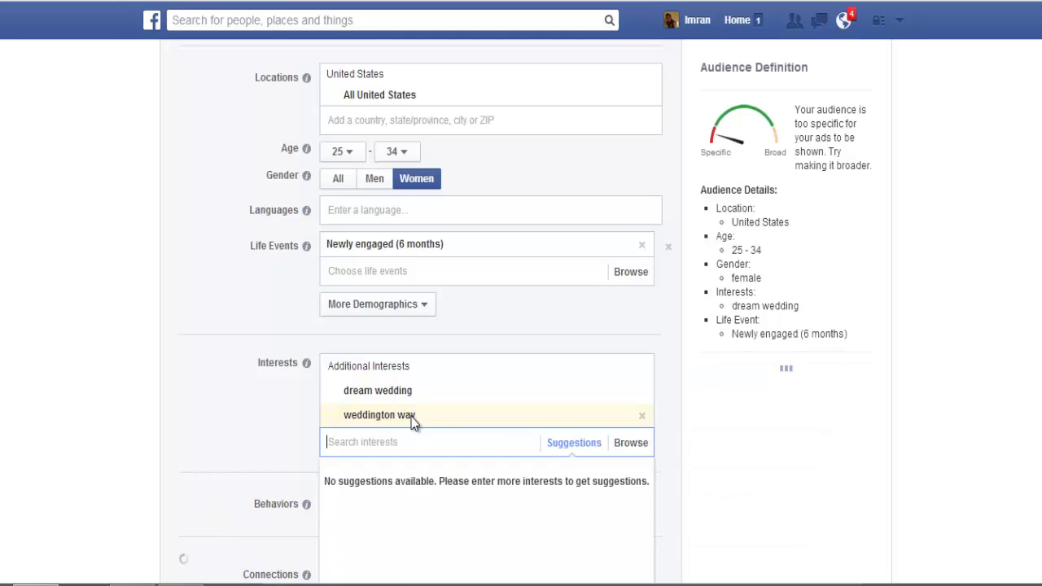
{"action": "left_click", "coordinate": [72, 328]}
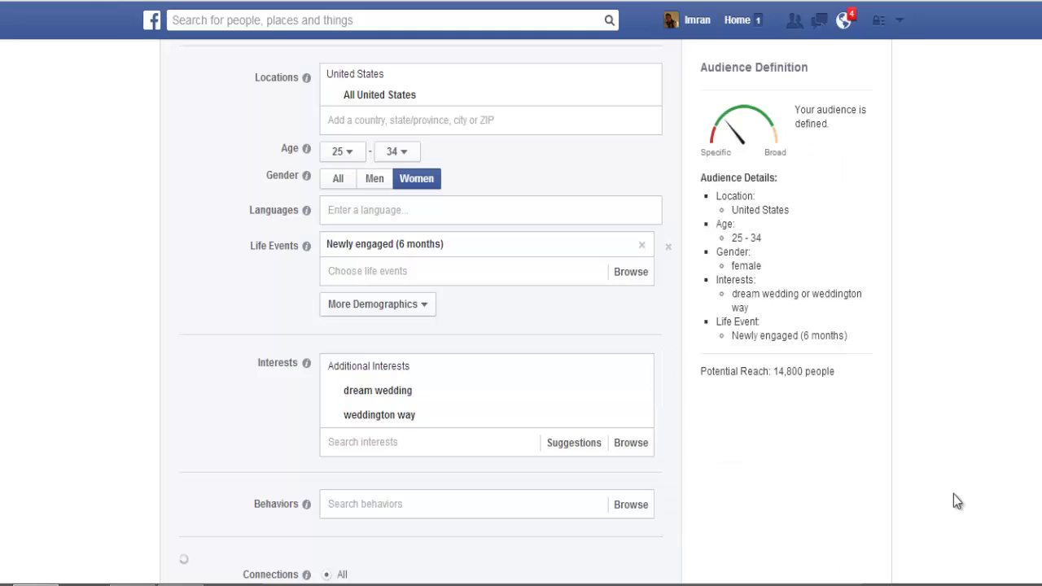
Copy Engagement 101 Magazine from the Notepad list and add engagement 101 magazine to the ad's interests
{"action": "key", "text": "alt+Tab"}
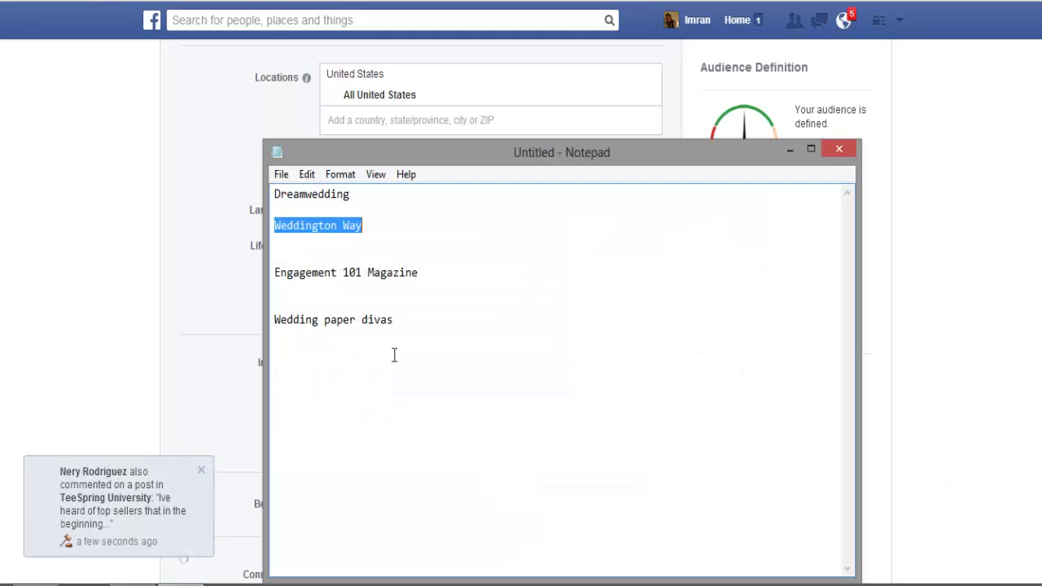
{"action": "left_click_drag", "start_coordinate": [452, 274], "coordinate": [260, 278]}
{"action": "right_click", "coordinate": [364, 276]}
{"action": "left_click", "coordinate": [379, 333]}
{"action": "left_click", "coordinate": [80, 272]}
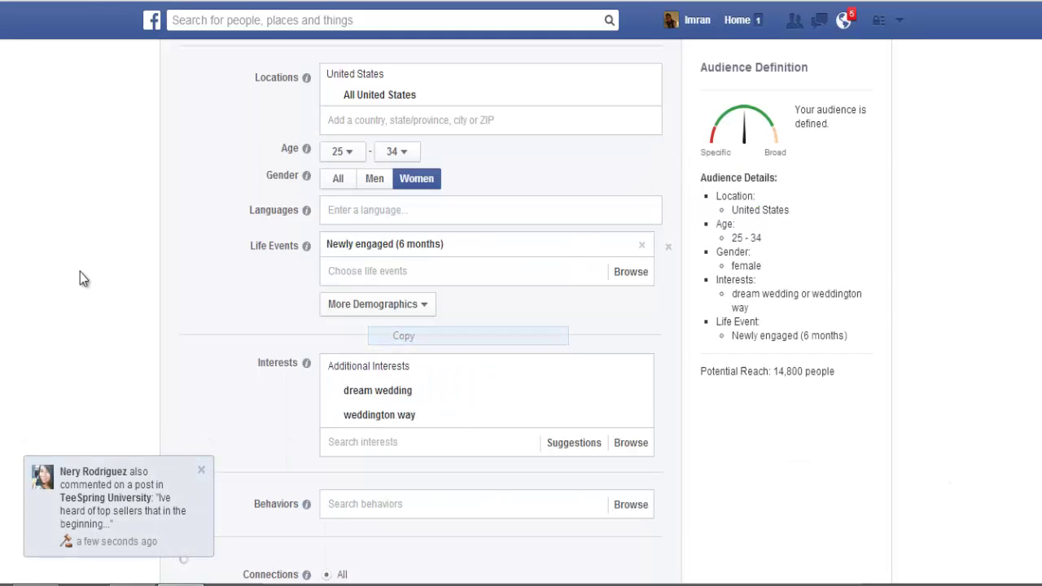
{"action": "left_click", "coordinate": [423, 442]}
{"action": "type", "text": "engage"}
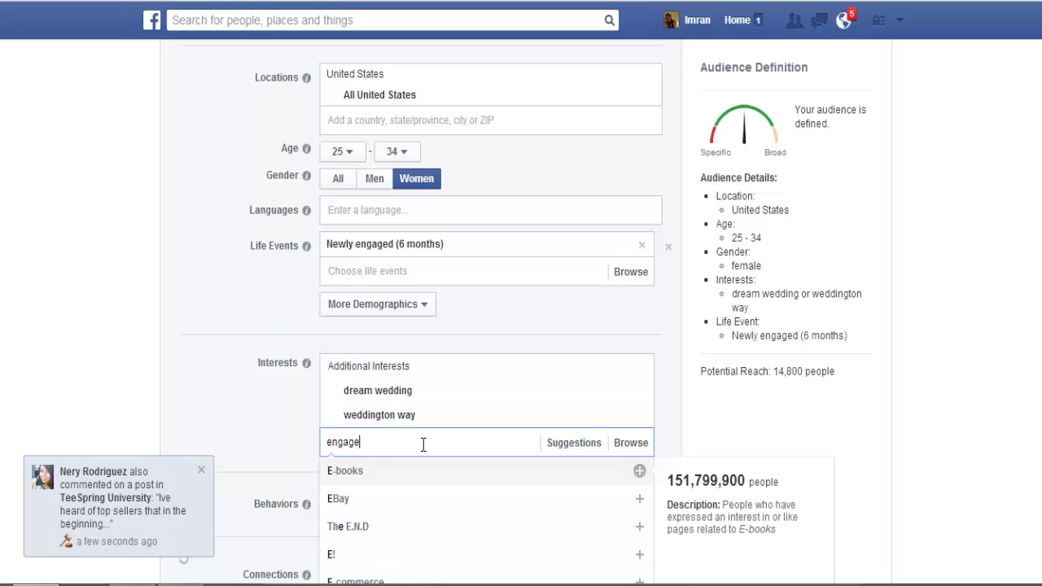
{"action": "type", "text": "ment 101"}
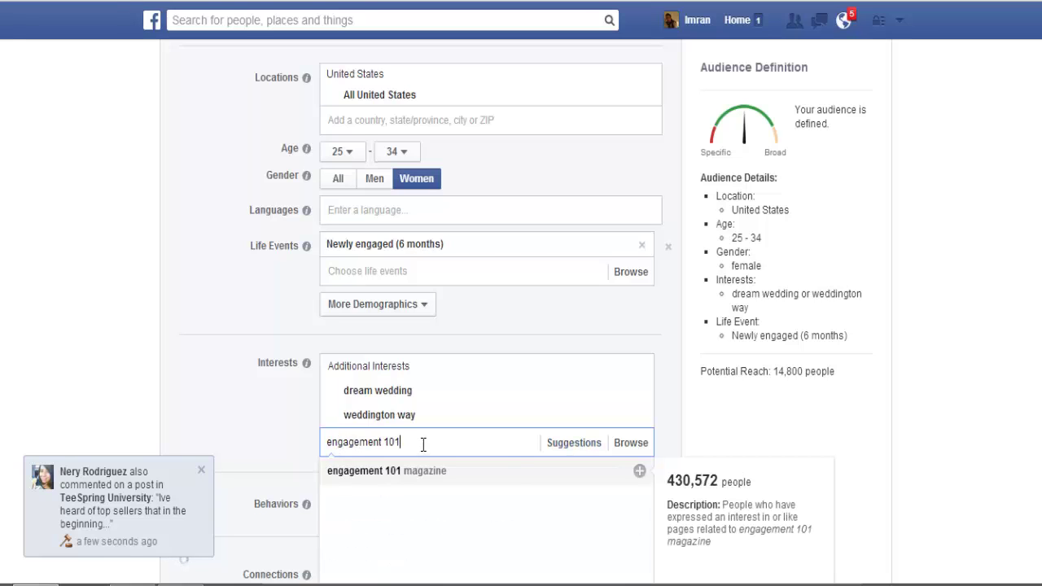
{"action": "left_click", "coordinate": [381, 472]}
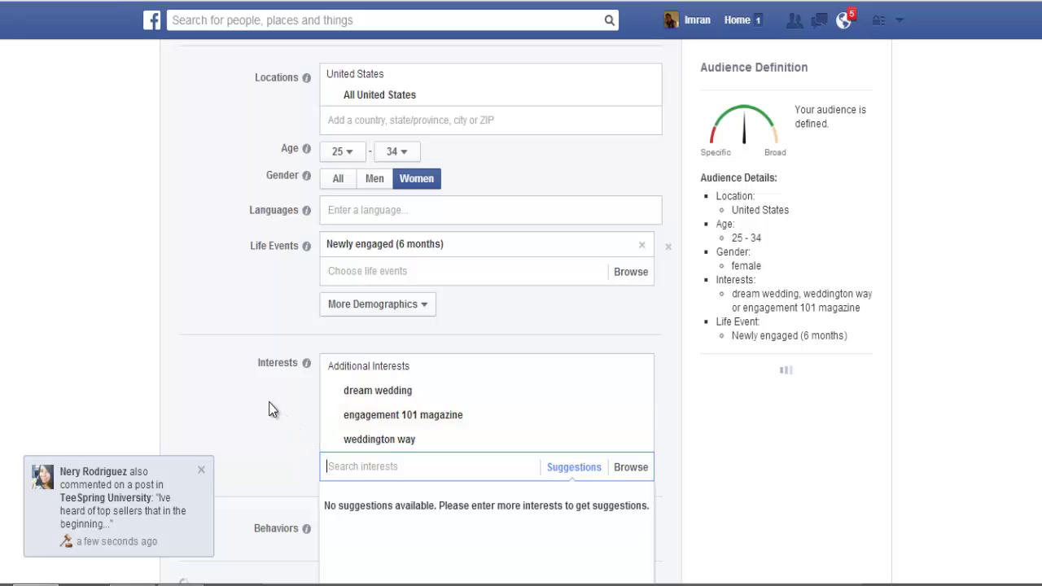
Copy Wedding paper divas from the Notepad list and add wedding paper divas to the ad's interests
{"action": "key", "text": "alt+Tab"}
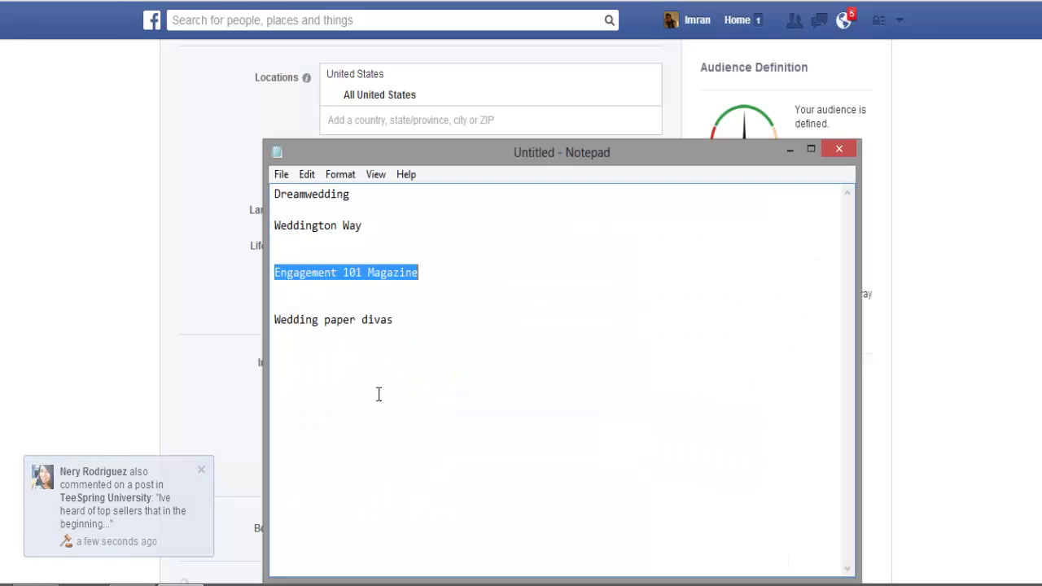
{"action": "left_click", "coordinate": [409, 325]}
{"action": "left_click_drag", "start_coordinate": [409, 325], "coordinate": [274, 319]}
{"action": "right_click", "coordinate": [341, 323]}
{"action": "left_click", "coordinate": [419, 379]}
{"action": "key", "text": "alt+Tab"}
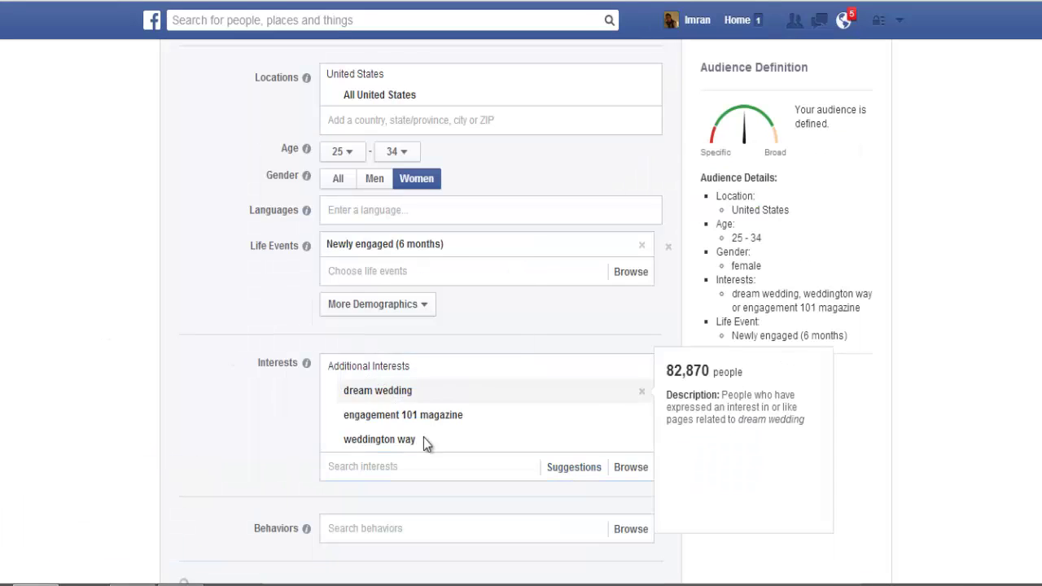
{"action": "left_click", "coordinate": [430, 465]}
{"action": "type", "text": "wed"}
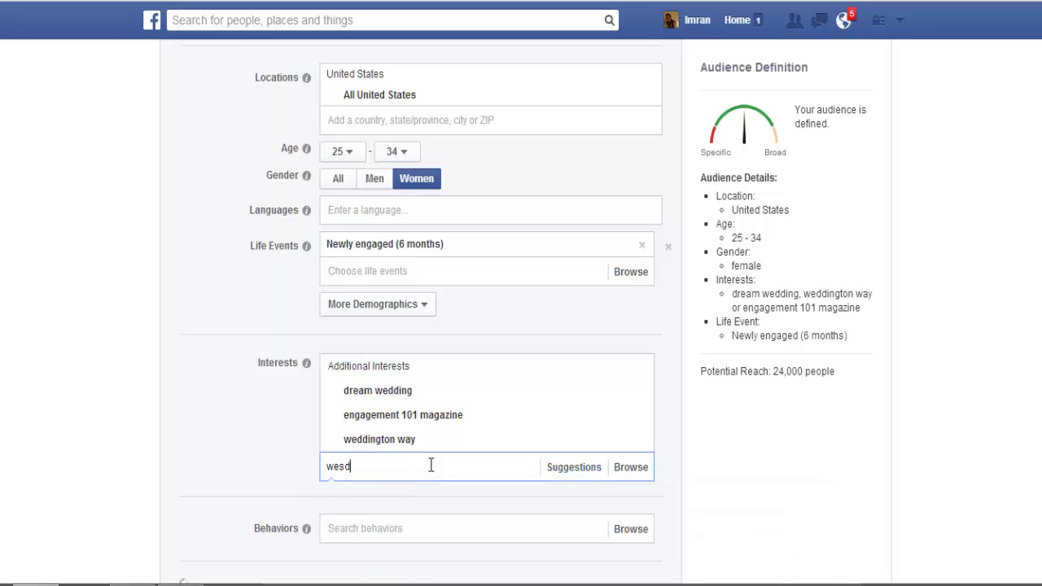
{"action": "key", "text": "BackSpace"}
{"action": "type", "text": "dding paper"}
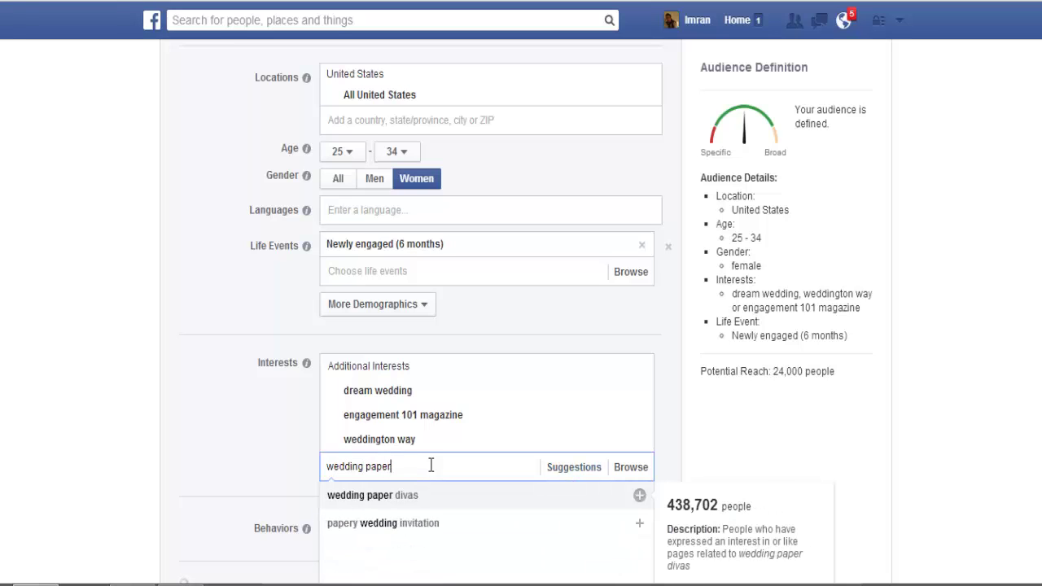
{"action": "type", "text": " divas"}
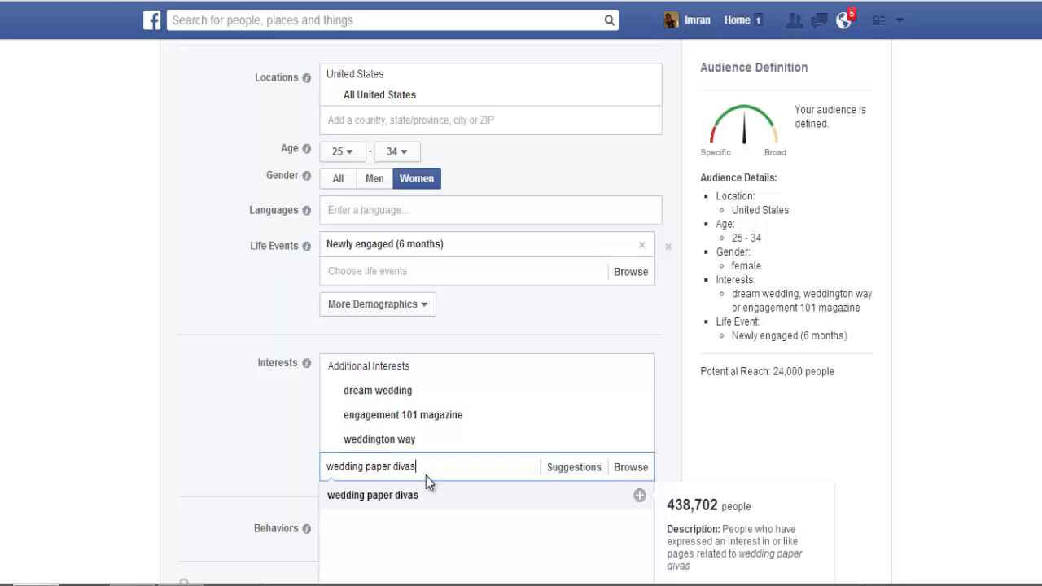
{"action": "left_click", "coordinate": [421, 495]}
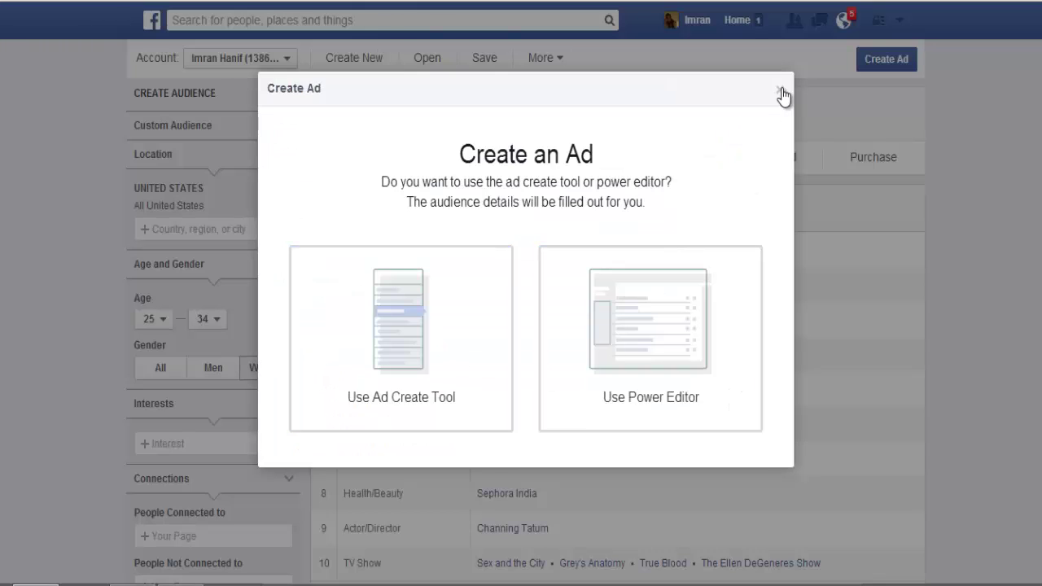
Dismiss the Create Ad dialog on the audience page and open the Weddingstar Inc. page in a new window
{"action": "left_click", "coordinate": [781, 92]}
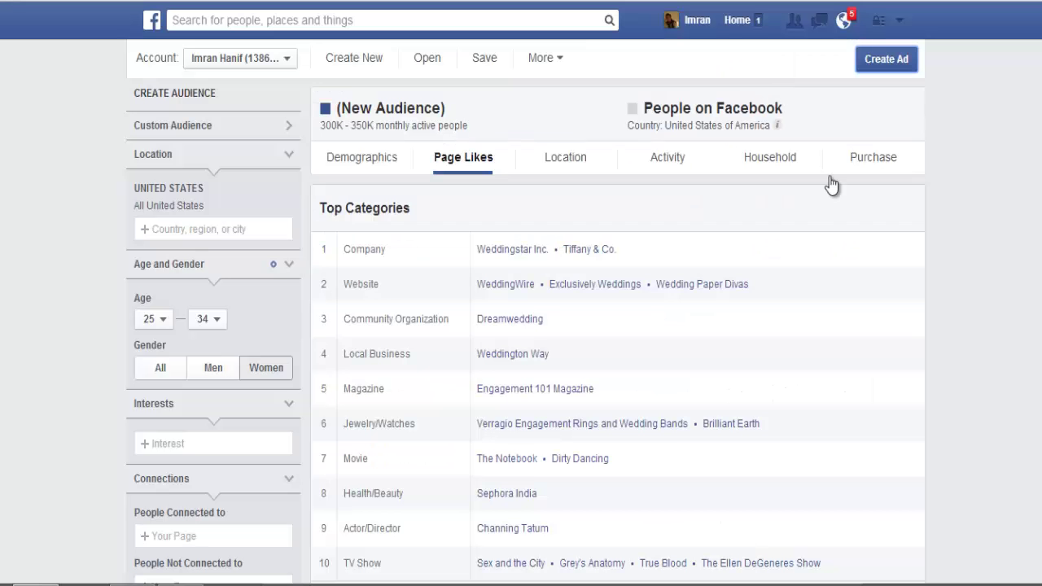
{"action": "right_click", "coordinate": [521, 252]}
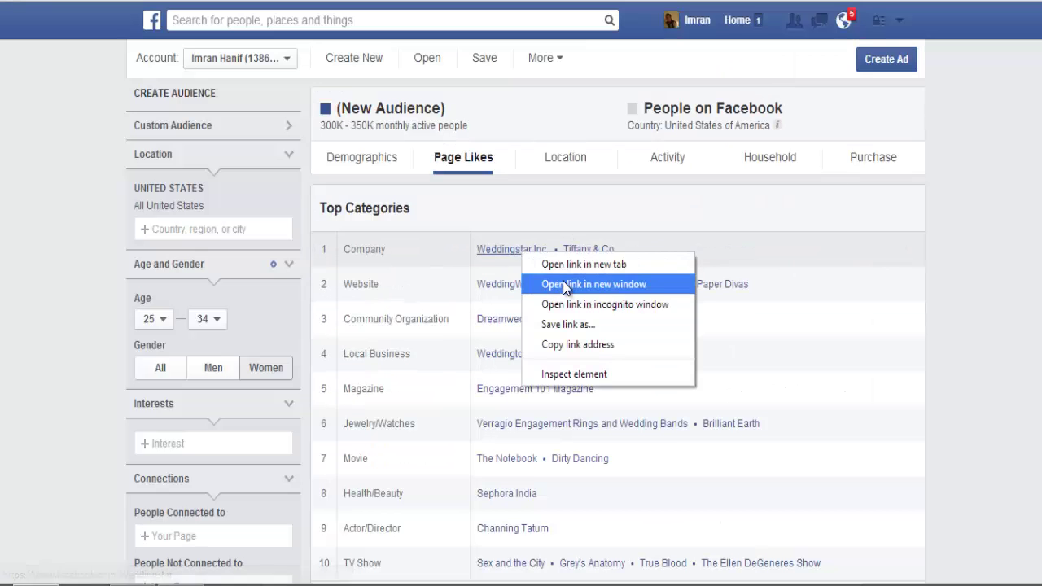
{"action": "left_click", "coordinate": [562, 284]}
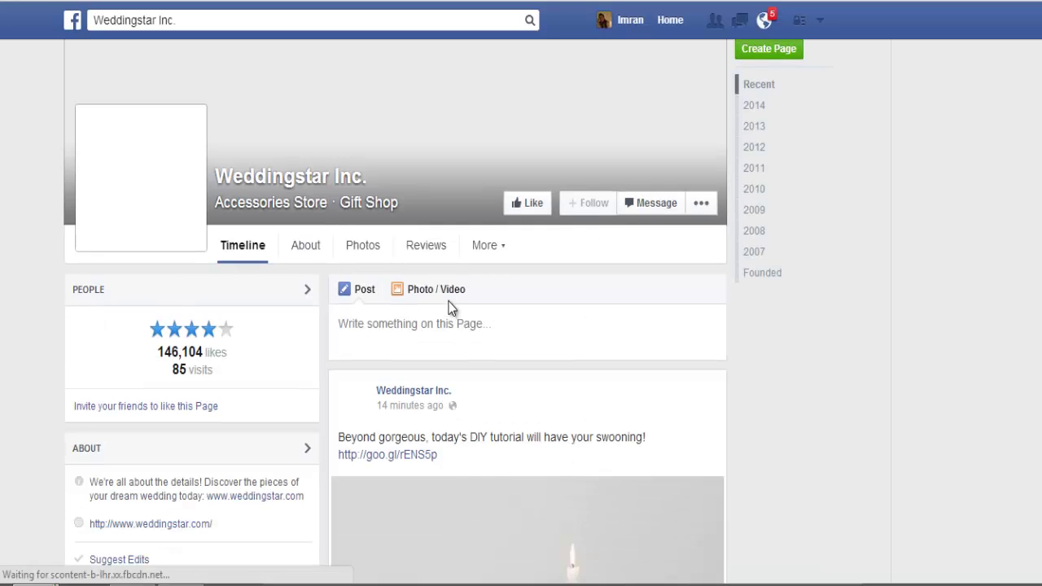
Close the Weddingstar Inc. page and search the ad's interests for wedding star and weddings
{"action": "scroll", "coordinate": [445, 301], "scroll_direction": "down", "scroll_amount": 2}
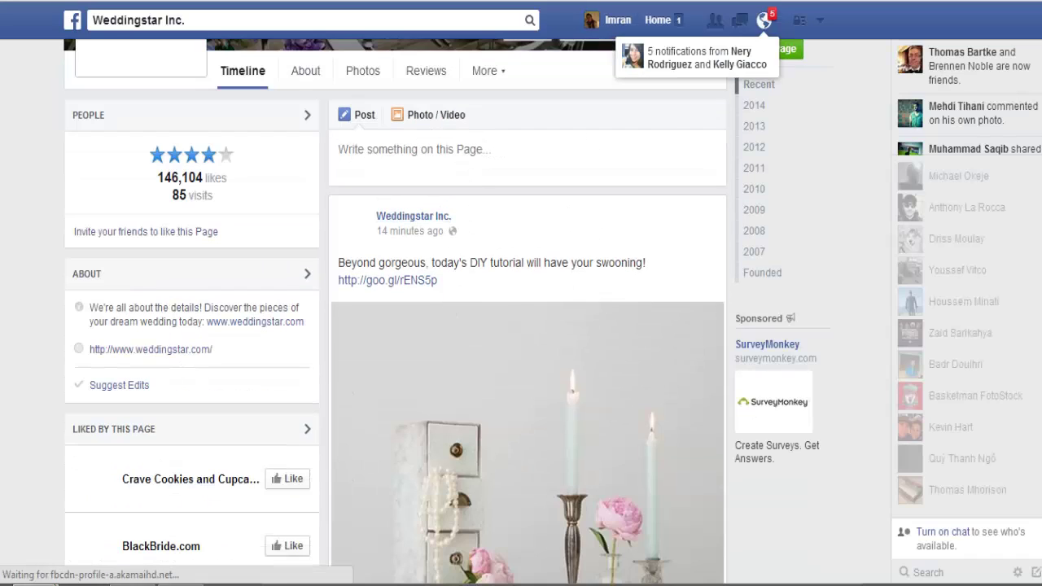
{"action": "key", "text": "ctrl+w"}
{"action": "left_click", "coordinate": [415, 489]}
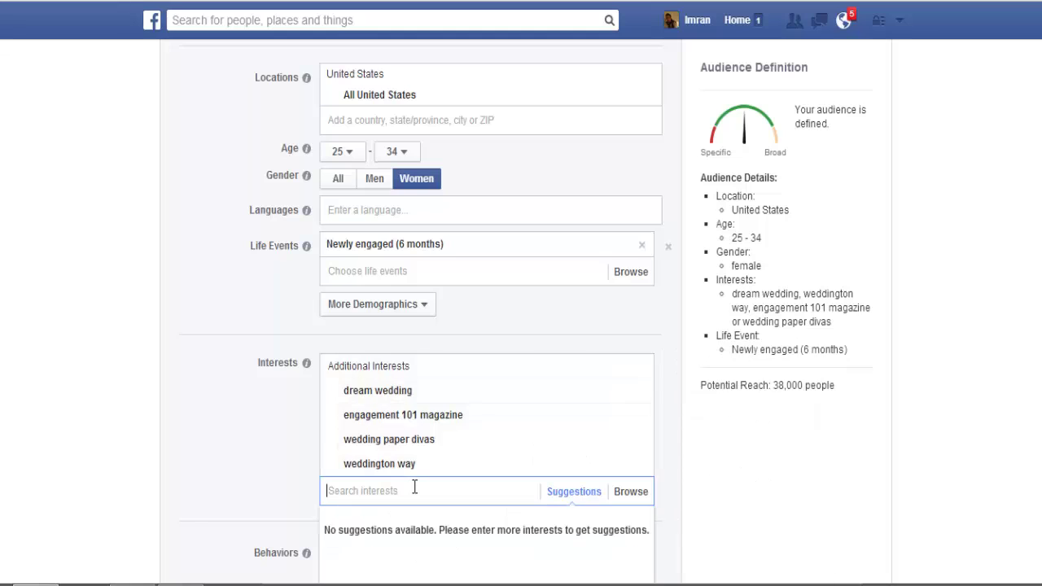
{"action": "type", "text": "wedding star"}
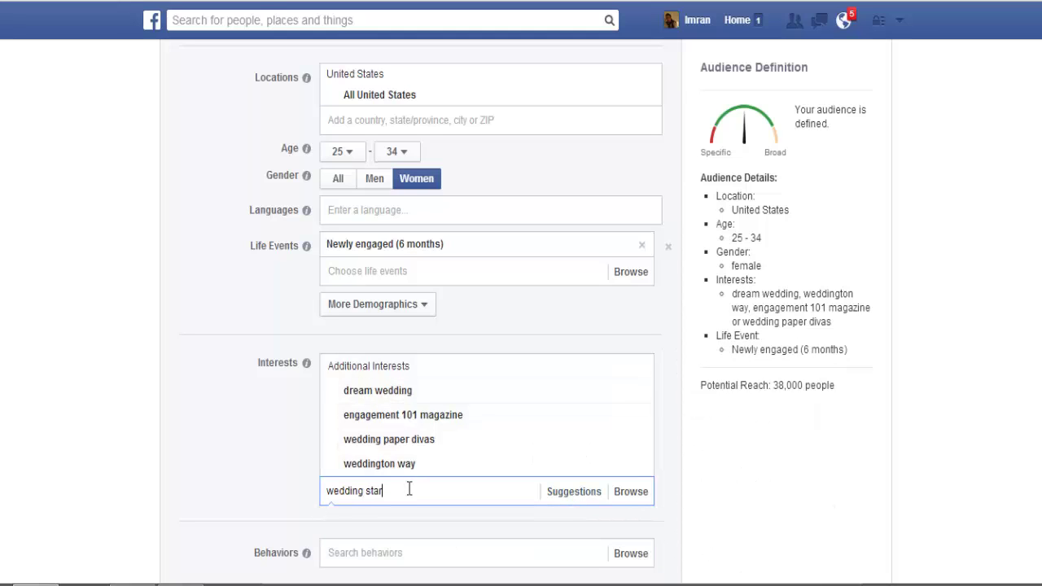
{"action": "key", "text": "BackSpace"}
{"action": "key", "text": "BackSpace"}
{"action": "key", "text": "BackSpace"}
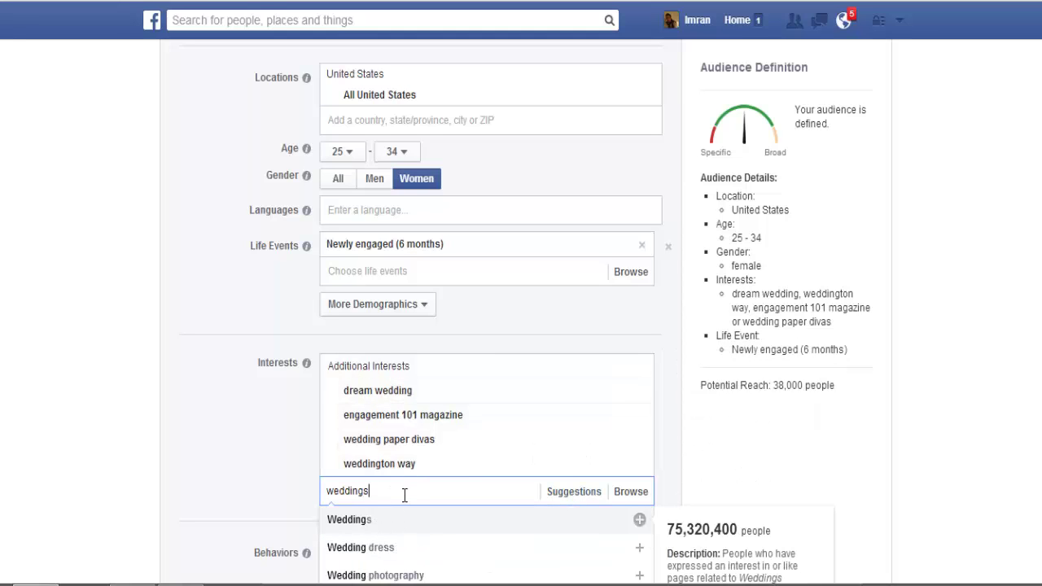
{"action": "left_click_drag", "start_coordinate": [404, 495], "coordinate": [302, 484]}
{"action": "key", "text": "BackSpace"}
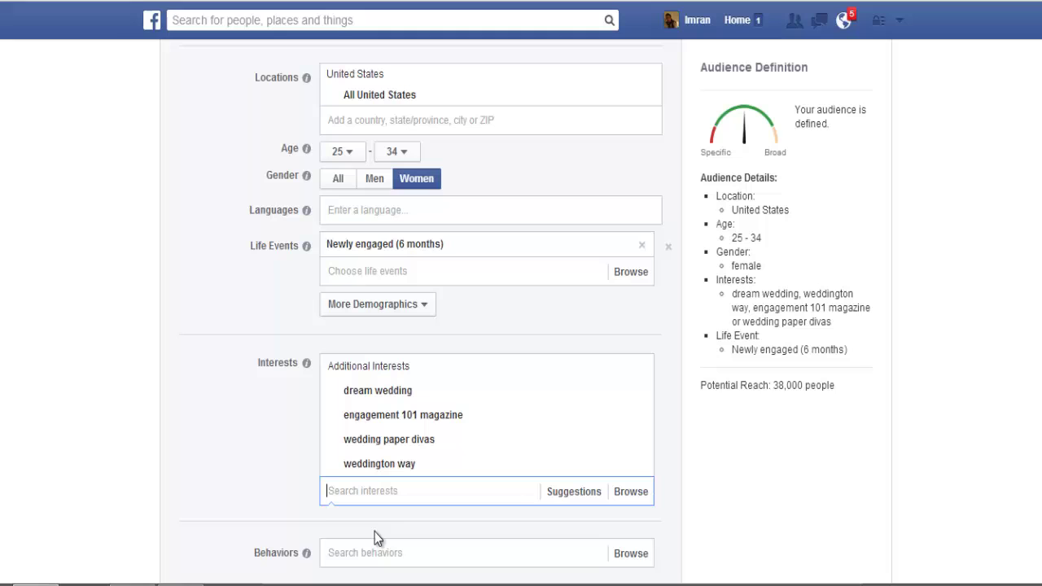
Try wedding paper divas and wedding star as search terms for the ad's interests
{"action": "type", "text": "wedding"}
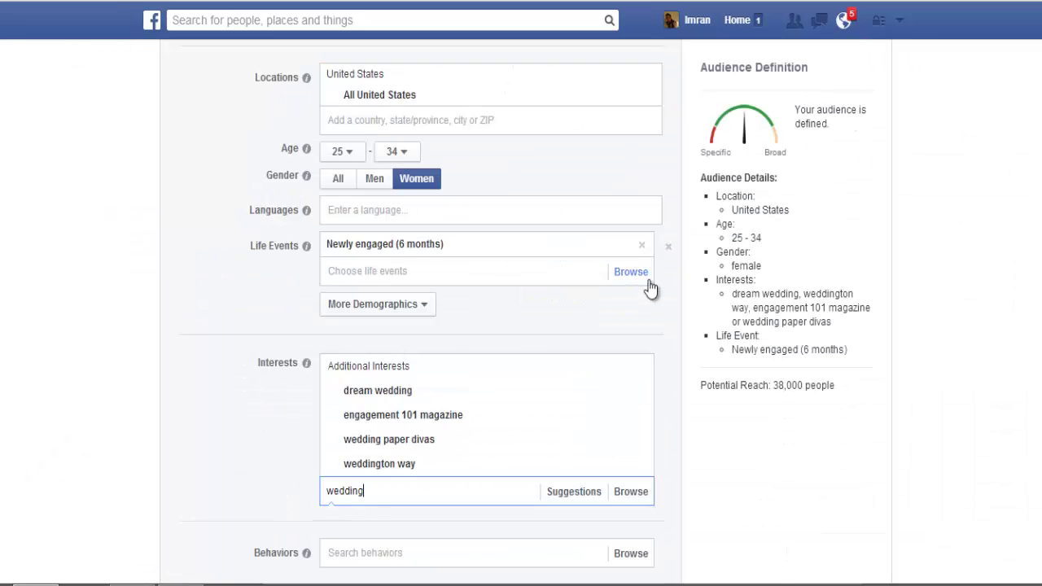
{"action": "type", "text": "paper divsa"}
{"action": "key", "text": "BackSpace"}
{"action": "key", "text": "BackSpace"}
{"action": "key", "text": "BackSpace"}
{"action": "key", "text": "BackSpace"}
{"action": "key", "text": "BackSpace"}
{"action": "key", "text": "BackSpace"}
{"action": "key", "text": "BackSpace"}
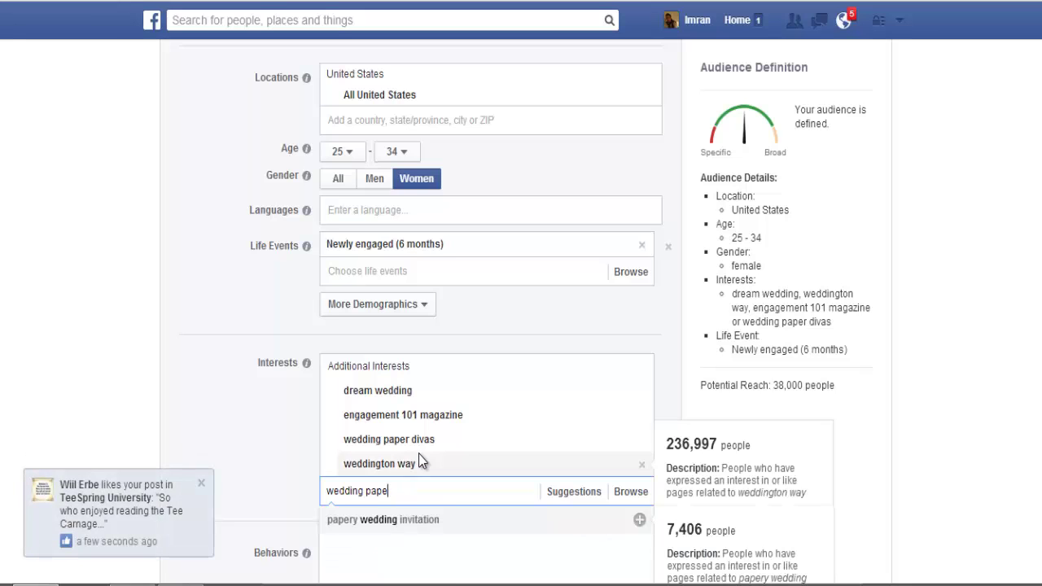
{"action": "key", "text": "BackSpace"}
{"action": "key", "text": "BackSpace"}
{"action": "key", "text": "BackSpace"}
{"action": "key", "text": "BackSpace"}
{"action": "key", "text": "BackSpace"}
{"action": "type", "text": "star"}
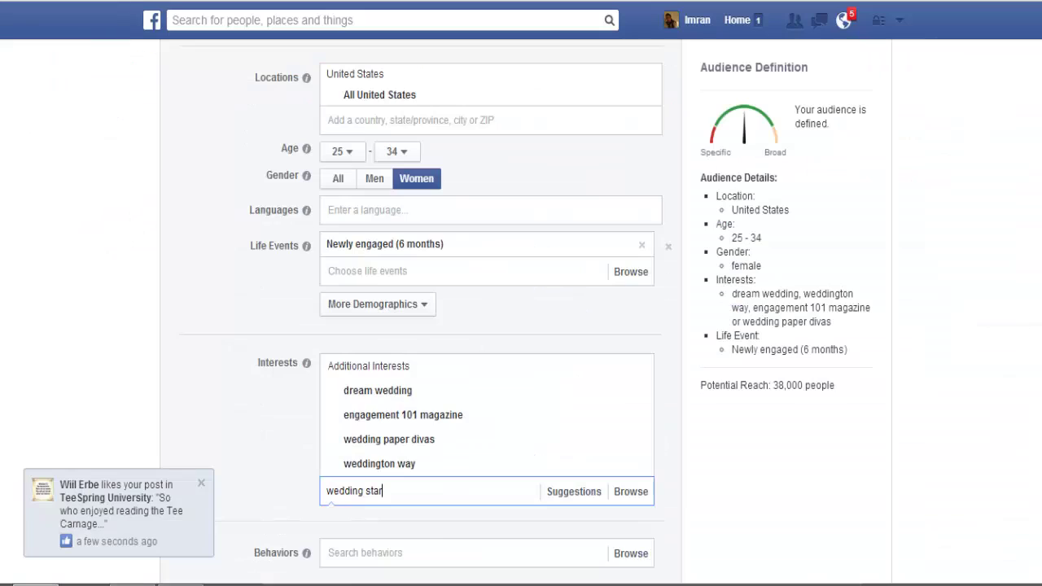
Search the interests for weddingwire and add WeddingWire to the ad's interests
{"action": "key", "text": "BackSpace"}
{"action": "key", "text": "BackSpace"}
{"action": "key", "text": "BackSpace"}
{"action": "key", "text": "BackSpace"}
{"action": "key", "text": "BackSpace"}
{"action": "type", "text": "wire"}
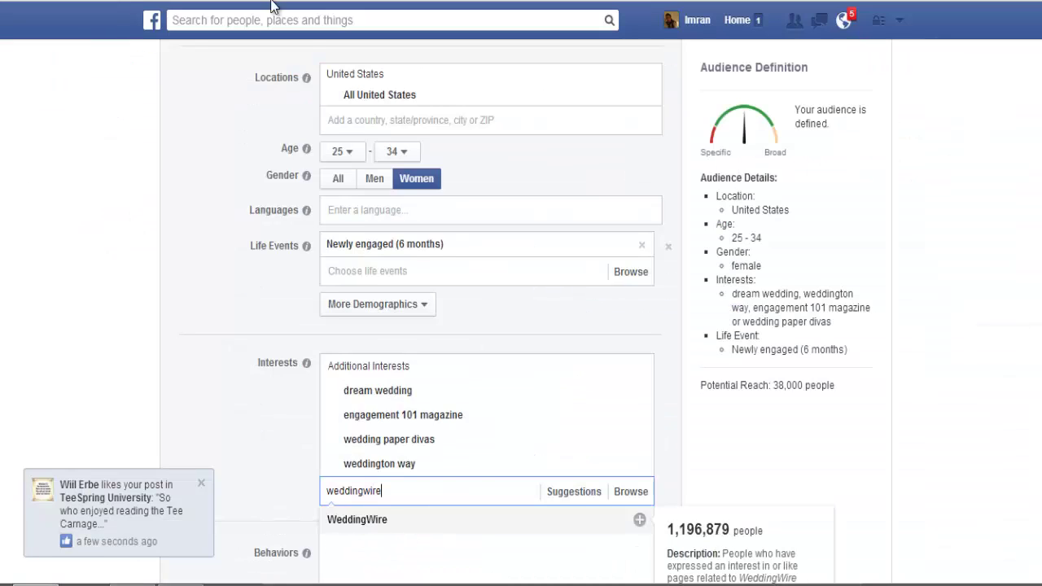
{"action": "left_click", "coordinate": [351, 521]}
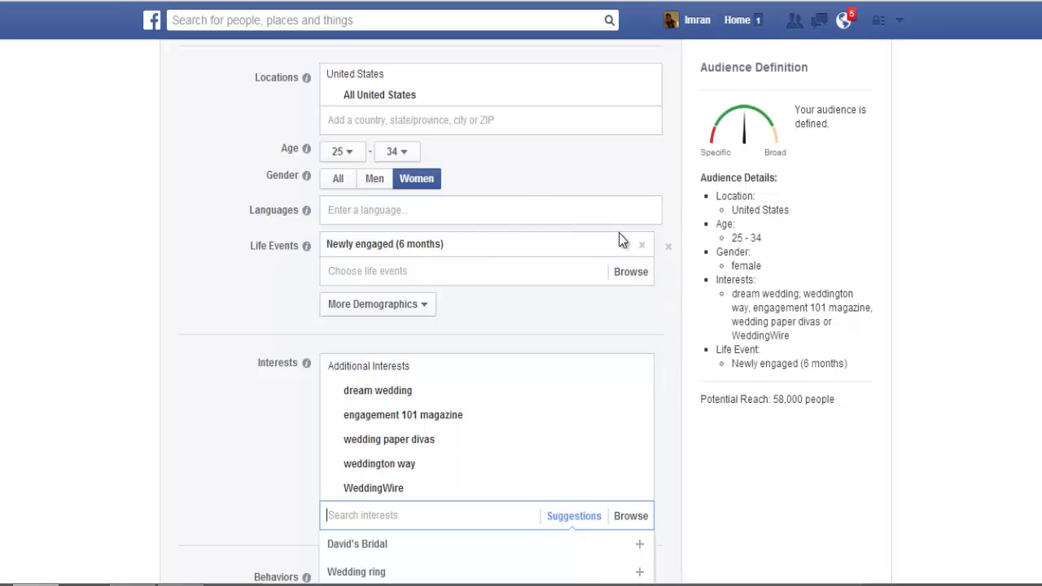
Try Engaged as a relationship status in the ad's demographics and remove it again
{"action": "mouse_move", "coordinate": [639, 242]}
{"action": "left_click", "coordinate": [407, 307]}
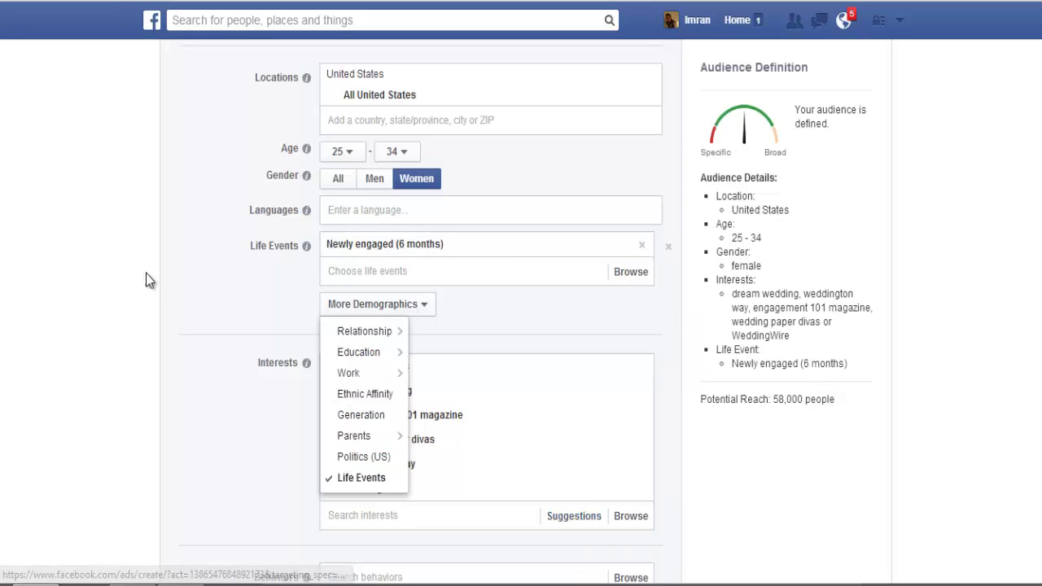
{"action": "mouse_move", "coordinate": [379, 335]}
{"action": "left_click", "coordinate": [470, 358]}
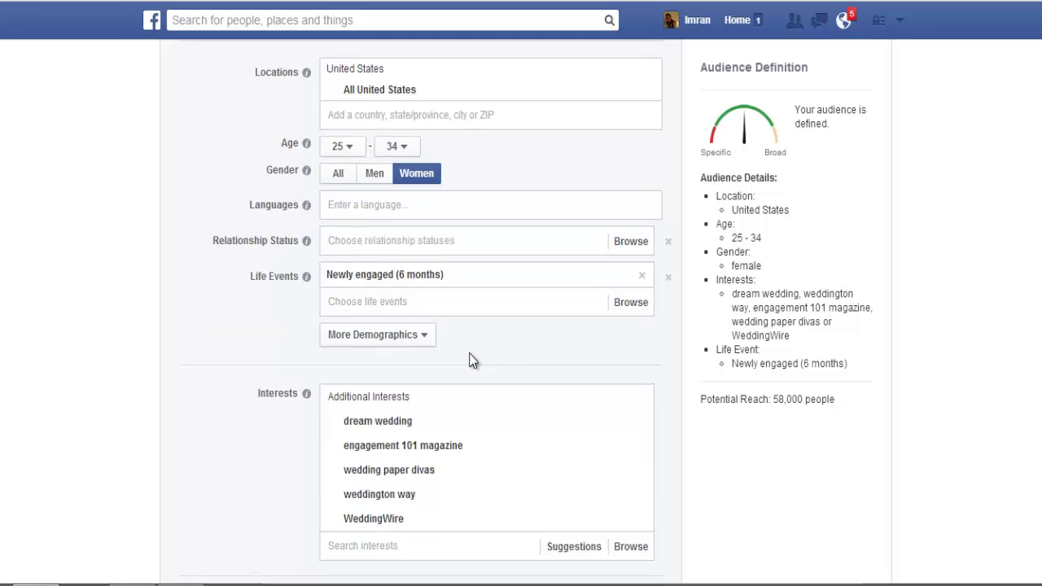
{"action": "scroll", "coordinate": [469, 361], "scroll_direction": "down", "scroll_amount": 1}
{"action": "left_click", "coordinate": [431, 187]}
{"action": "left_click", "coordinate": [388, 310]}
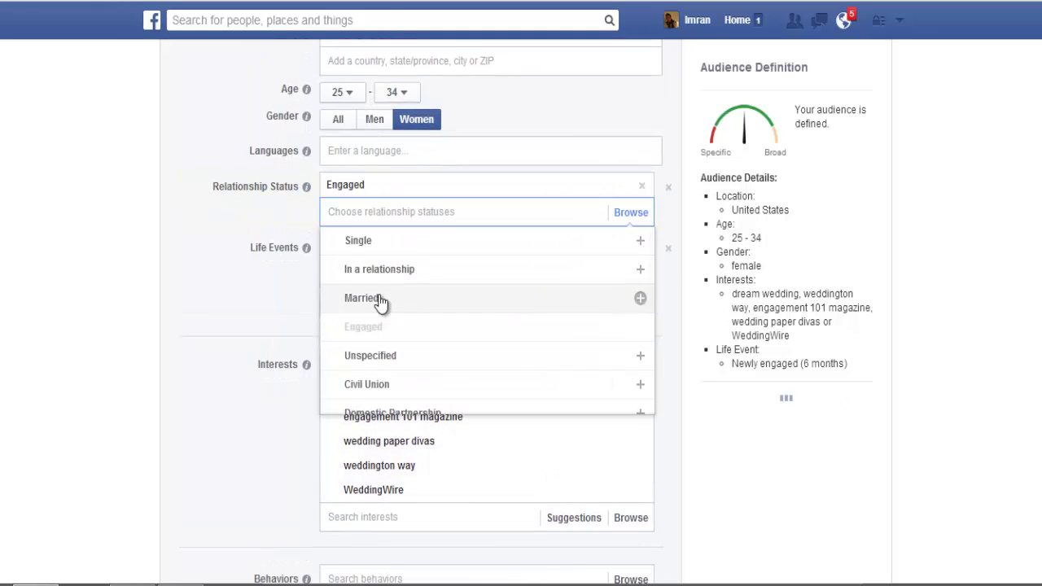
{"action": "left_click", "coordinate": [127, 244]}
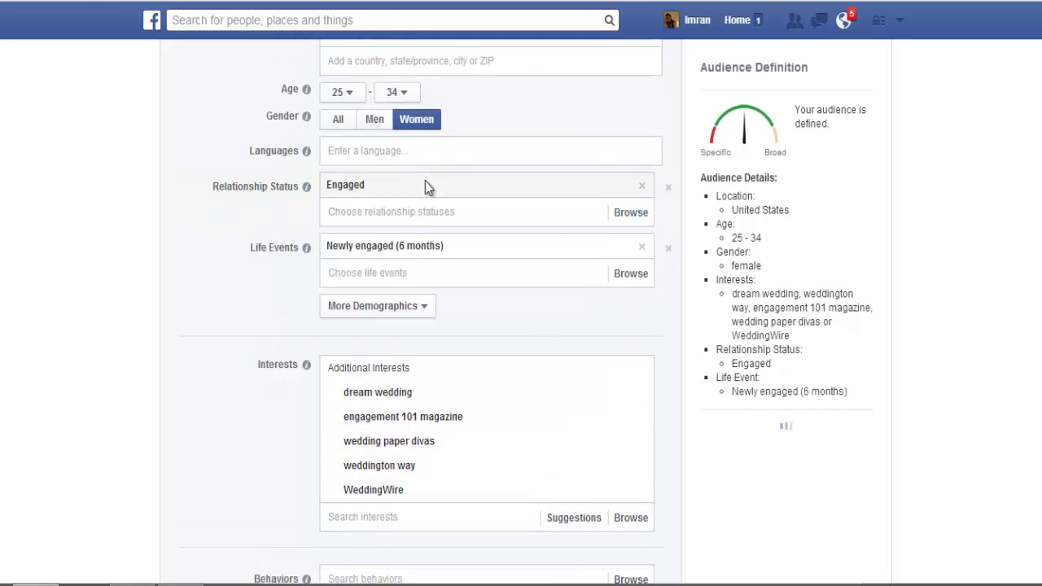
{"action": "left_click", "coordinate": [640, 187]}
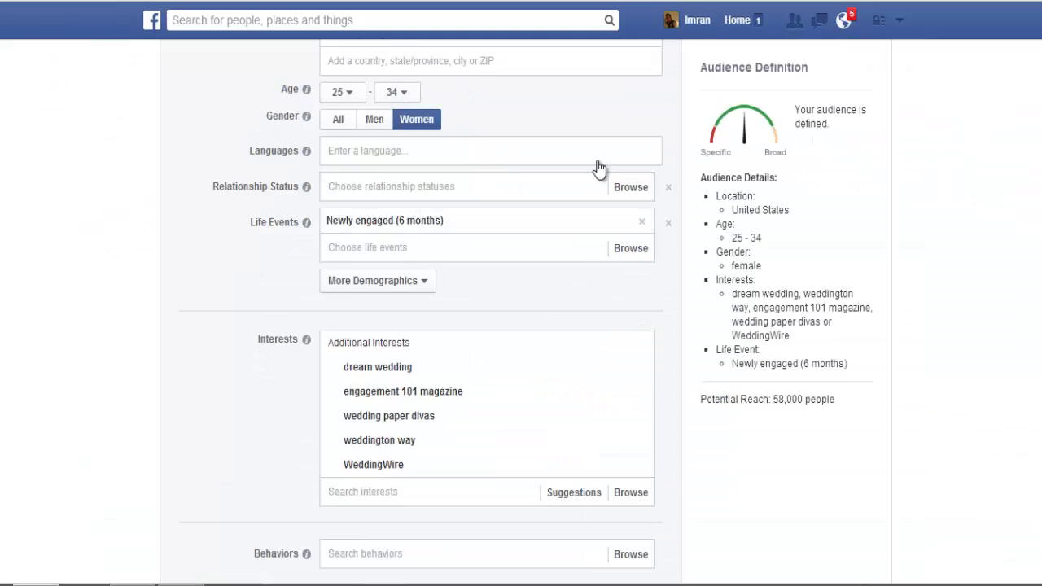
Try 25 as the ad audience's maximum age and replace it with no upper limit (--)
{"action": "scroll", "coordinate": [737, 408], "scroll_direction": "down", "scroll_amount": 1}
{"action": "scroll", "coordinate": [964, 235], "scroll_direction": "up", "scroll_amount": 4}
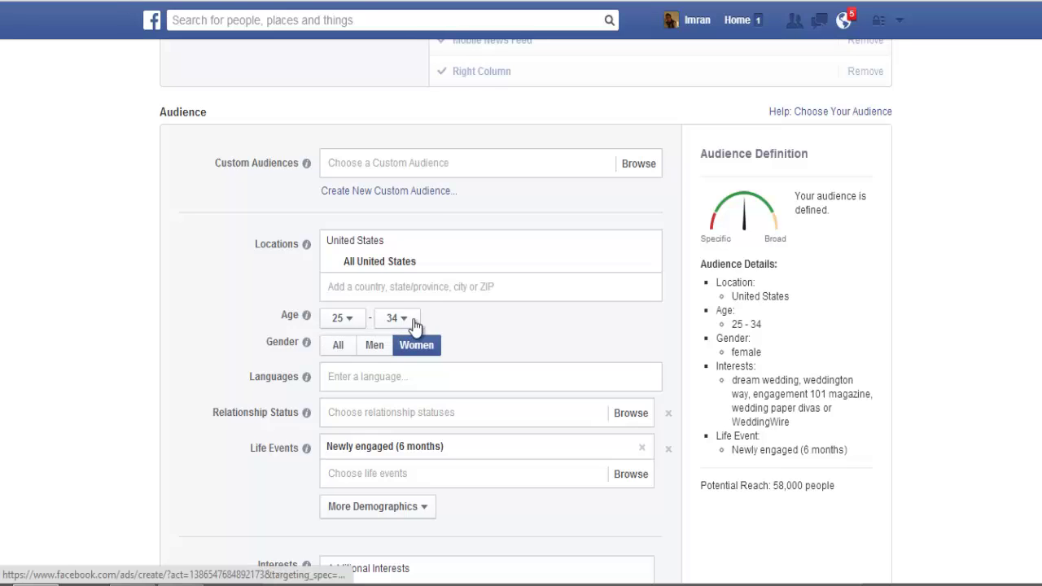
{"action": "left_click", "coordinate": [406, 320]}
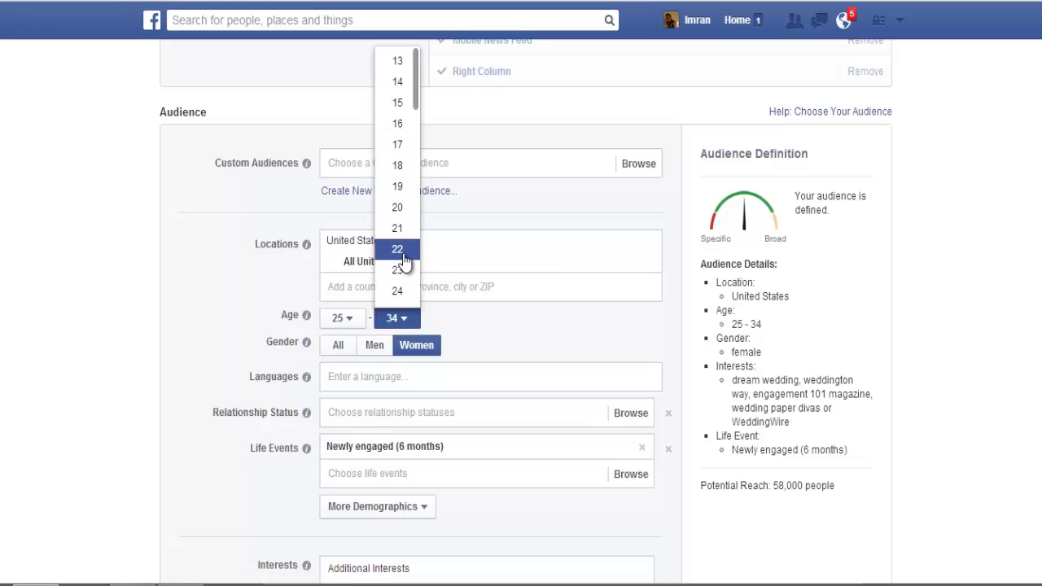
{"action": "scroll", "coordinate": [399, 260], "scroll_direction": "down", "scroll_amount": 2}
{"action": "left_click", "coordinate": [400, 226]}
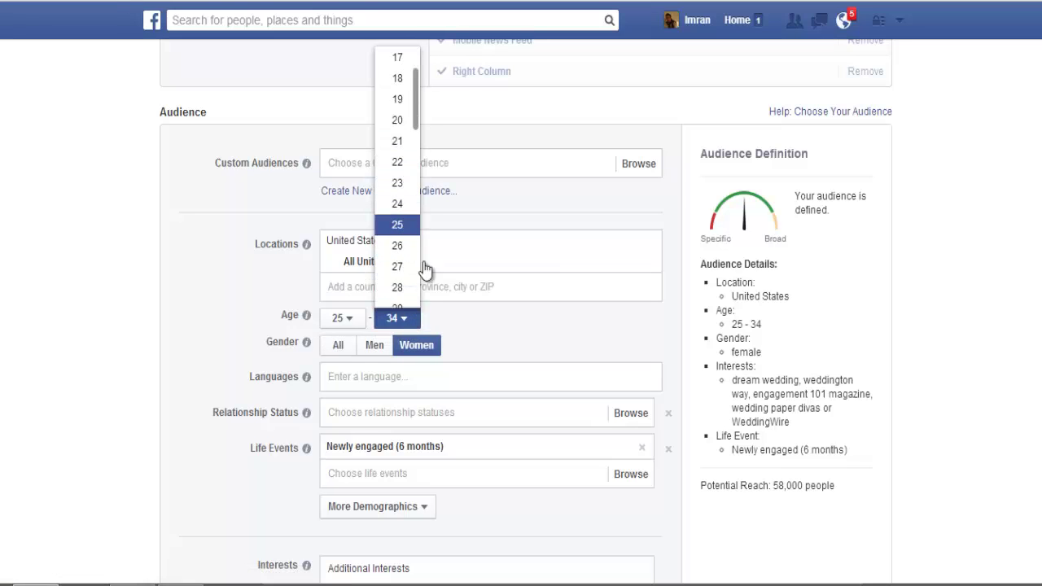
{"action": "left_click", "coordinate": [403, 320]}
{"action": "left_click_drag", "start_coordinate": [415, 98], "coordinate": [424, 362]}
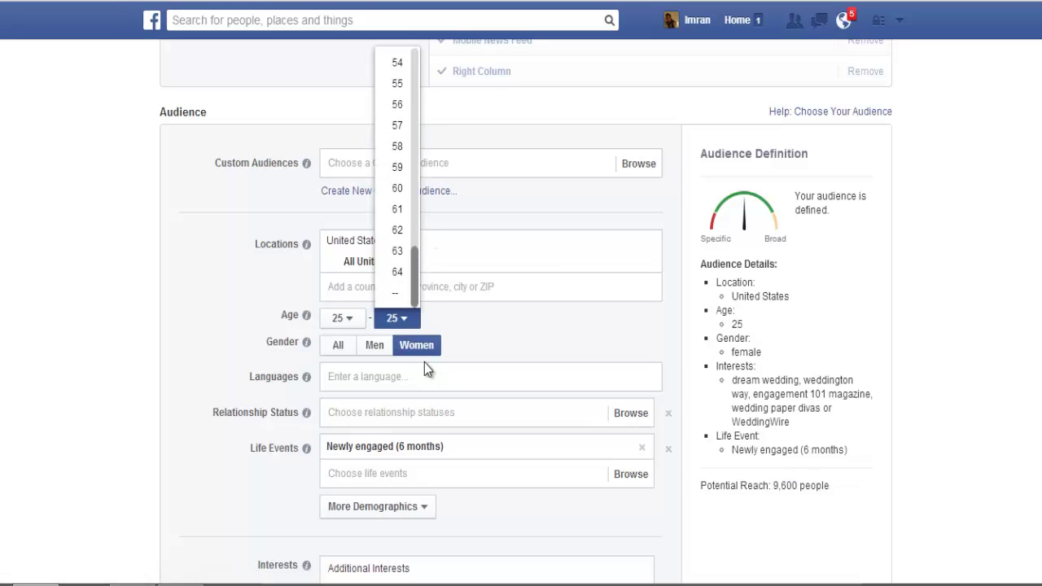
{"action": "left_click", "coordinate": [402, 295]}
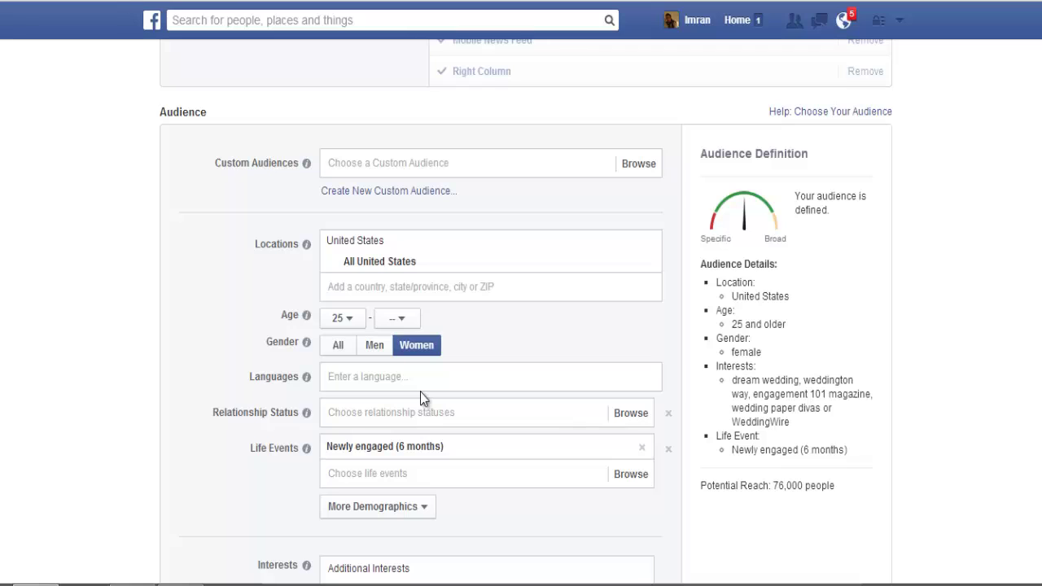
{"action": "left_click", "coordinate": [397, 318]}
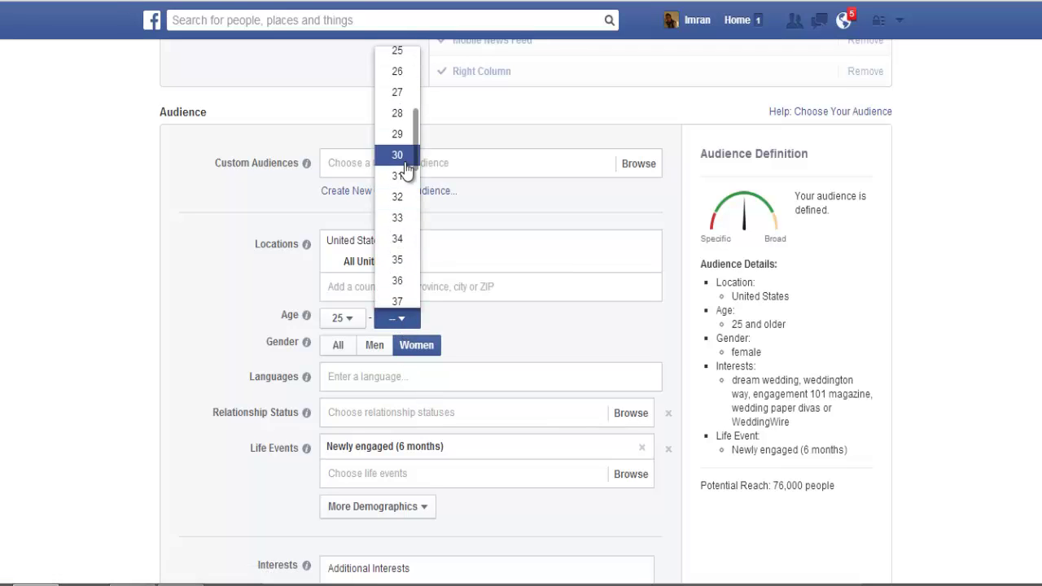
{"action": "left_click", "coordinate": [49, 260]}
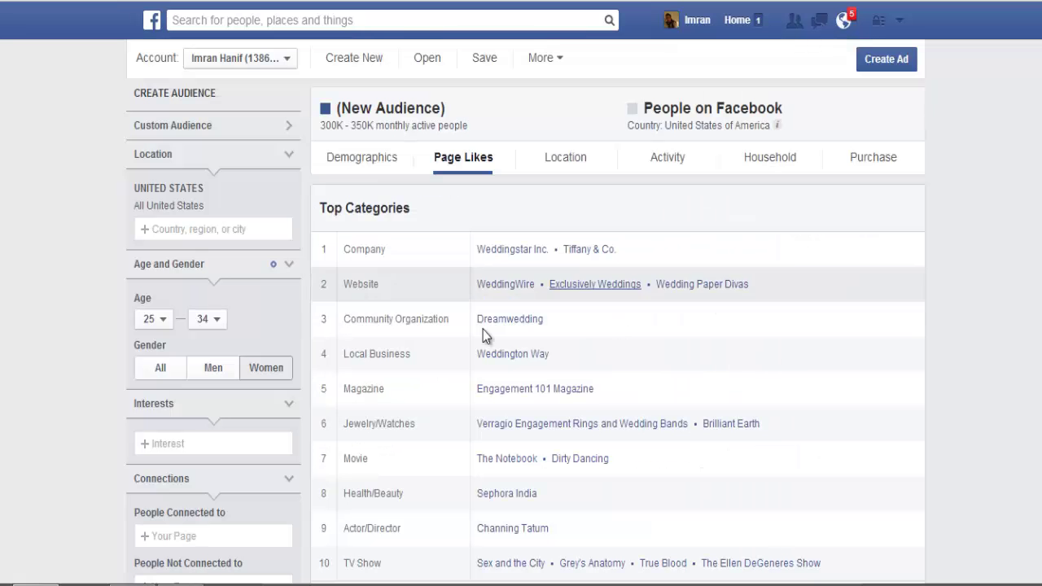
Review the Top Categories of page likes for the new audience in Audience Insights
{"action": "scroll", "coordinate": [507, 273], "scroll_direction": "down", "scroll_amount": 1}
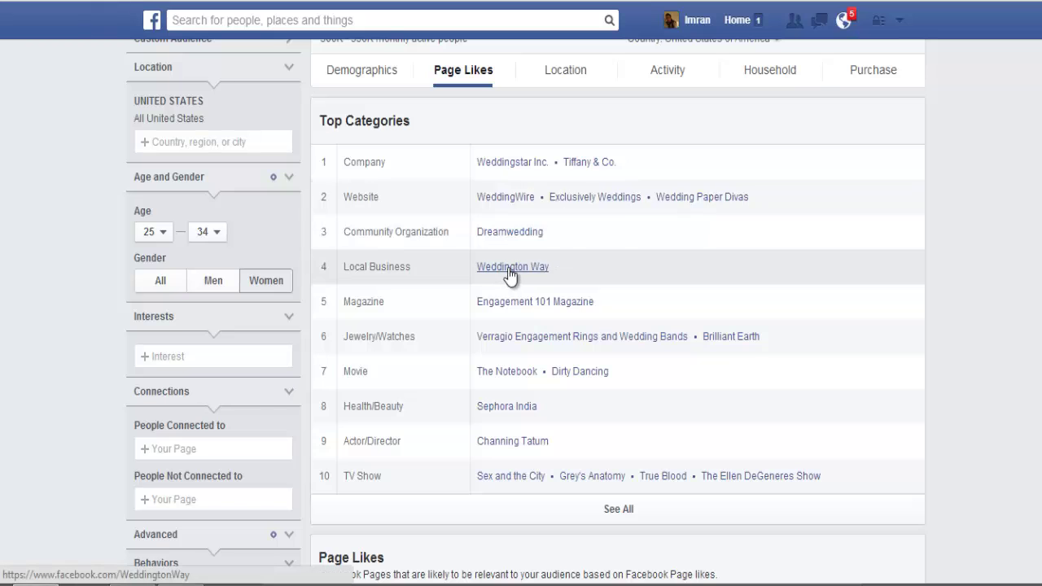